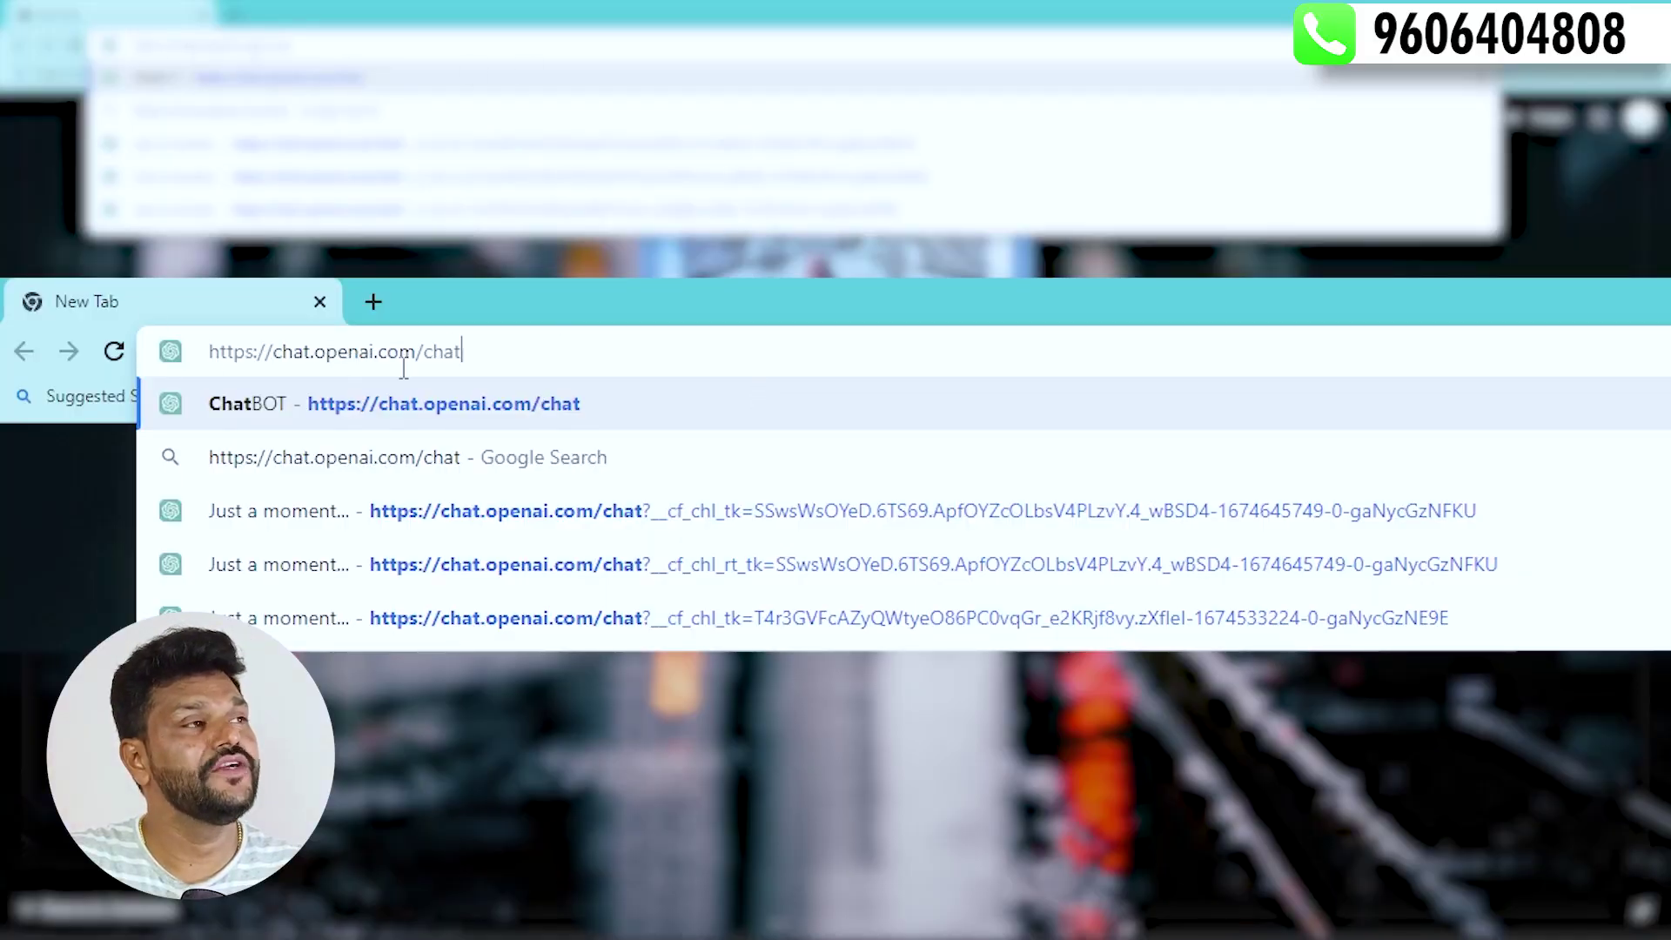
{"action": "key", "text": "Return"}
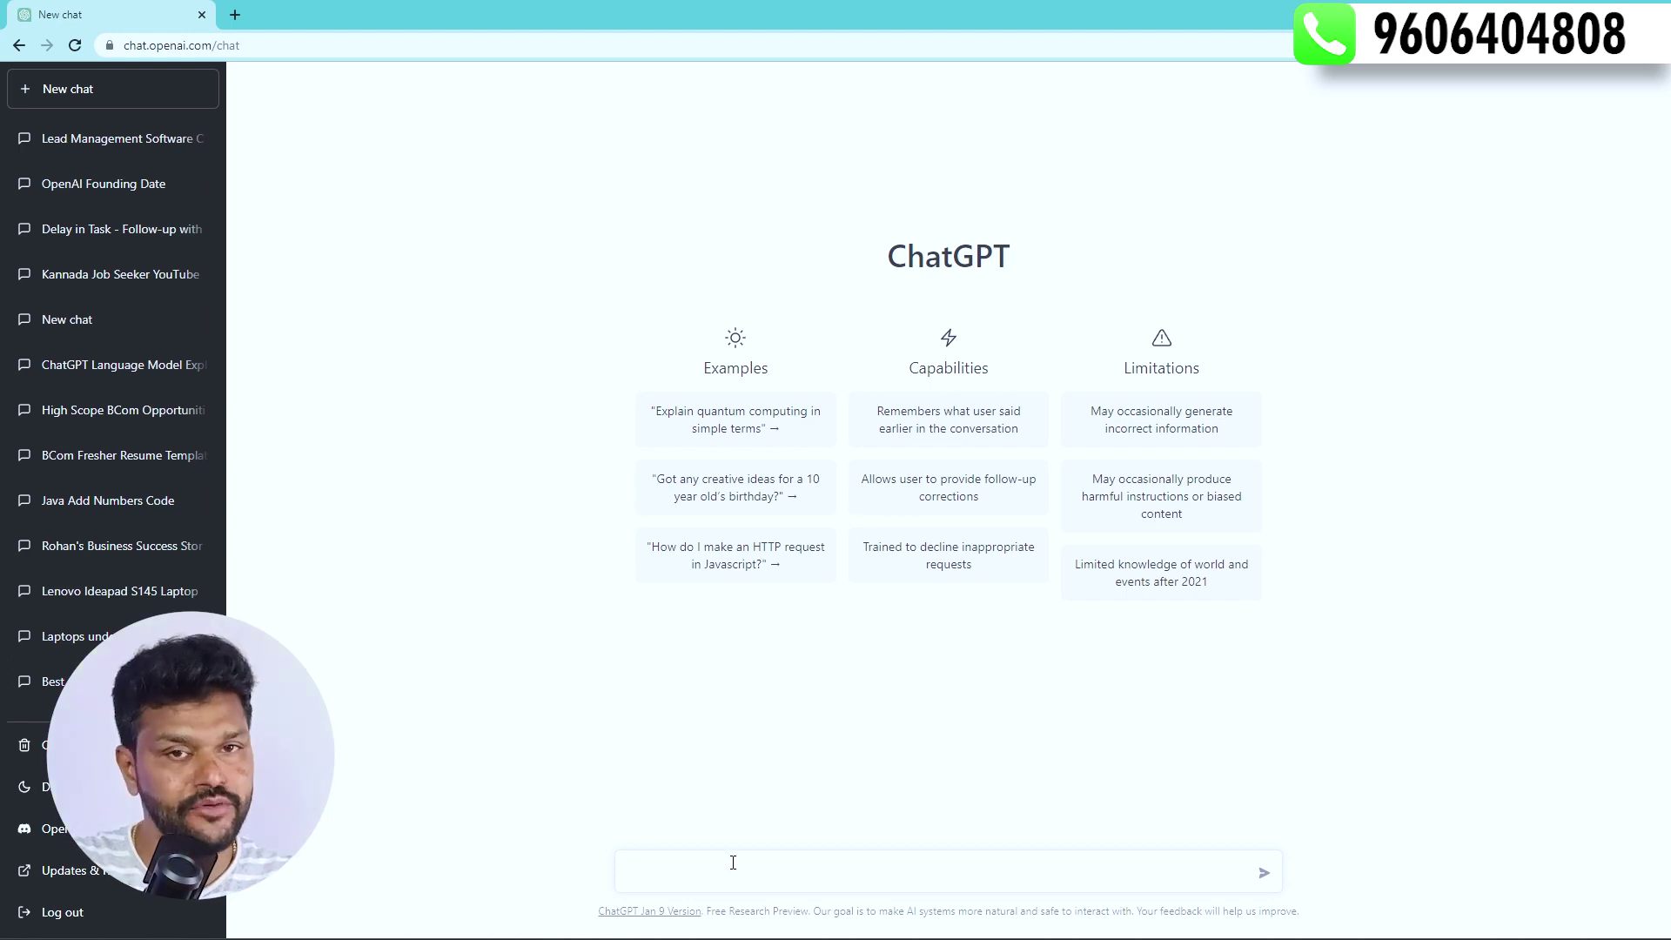
Search Google in a new browser tab for "suggest best laptop for computer science student under 50000"
{"action": "key", "text": "ctrl+t"}
{"action": "left_click", "coordinate": [721, 363]}
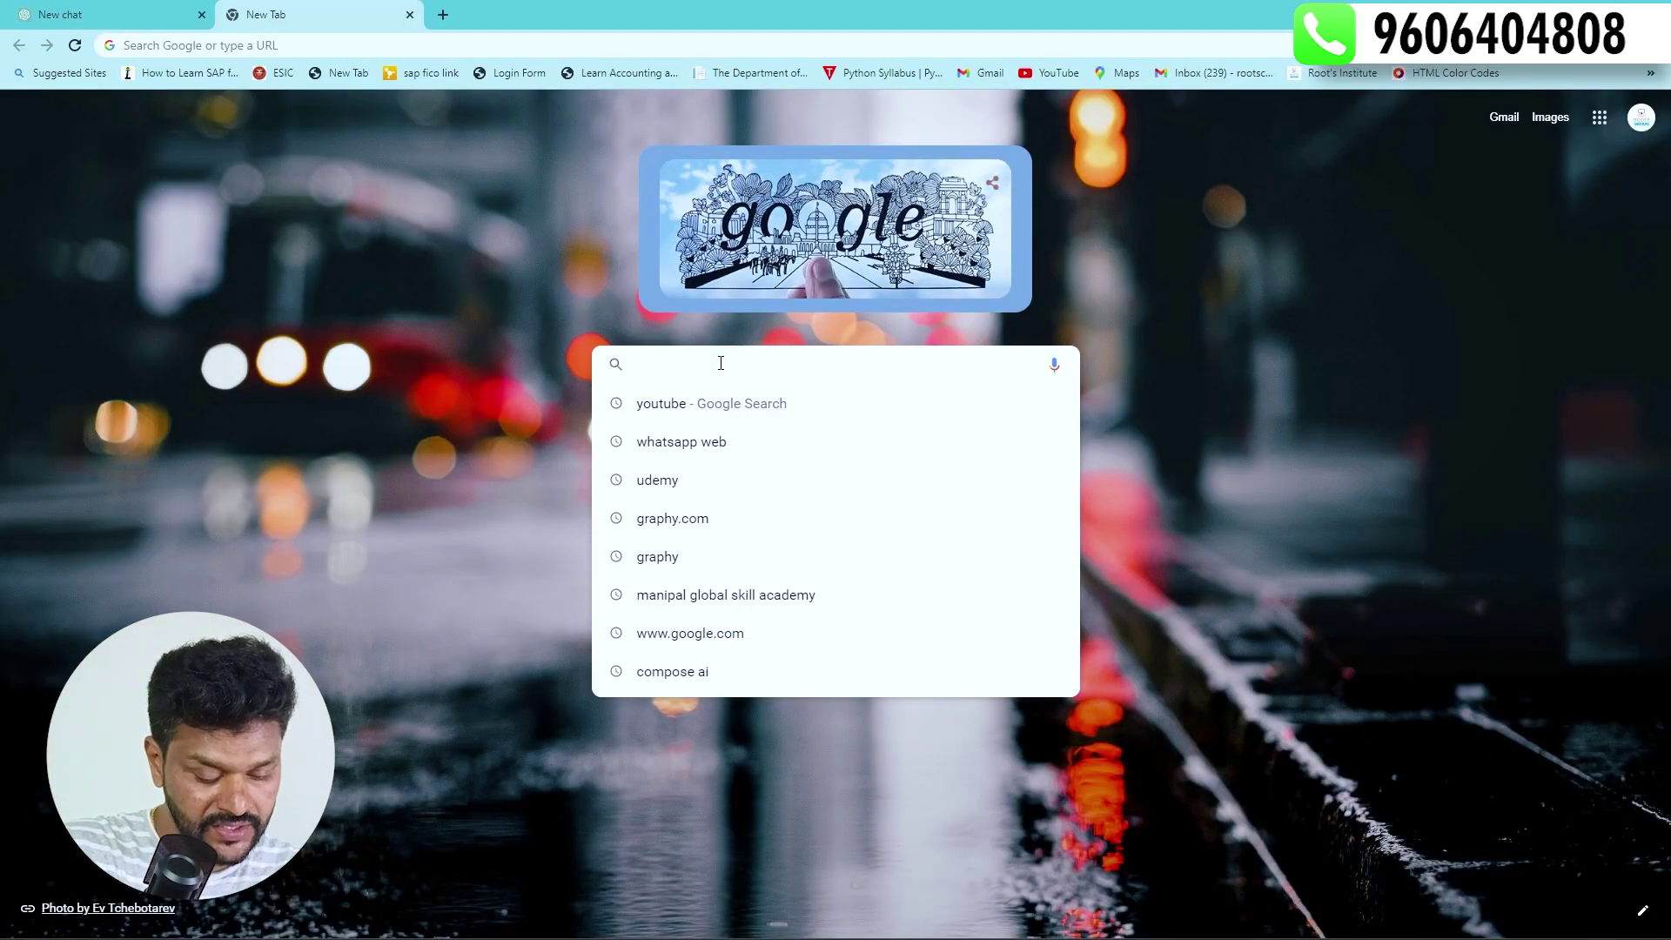
{"action": "type", "text": "suggest "}
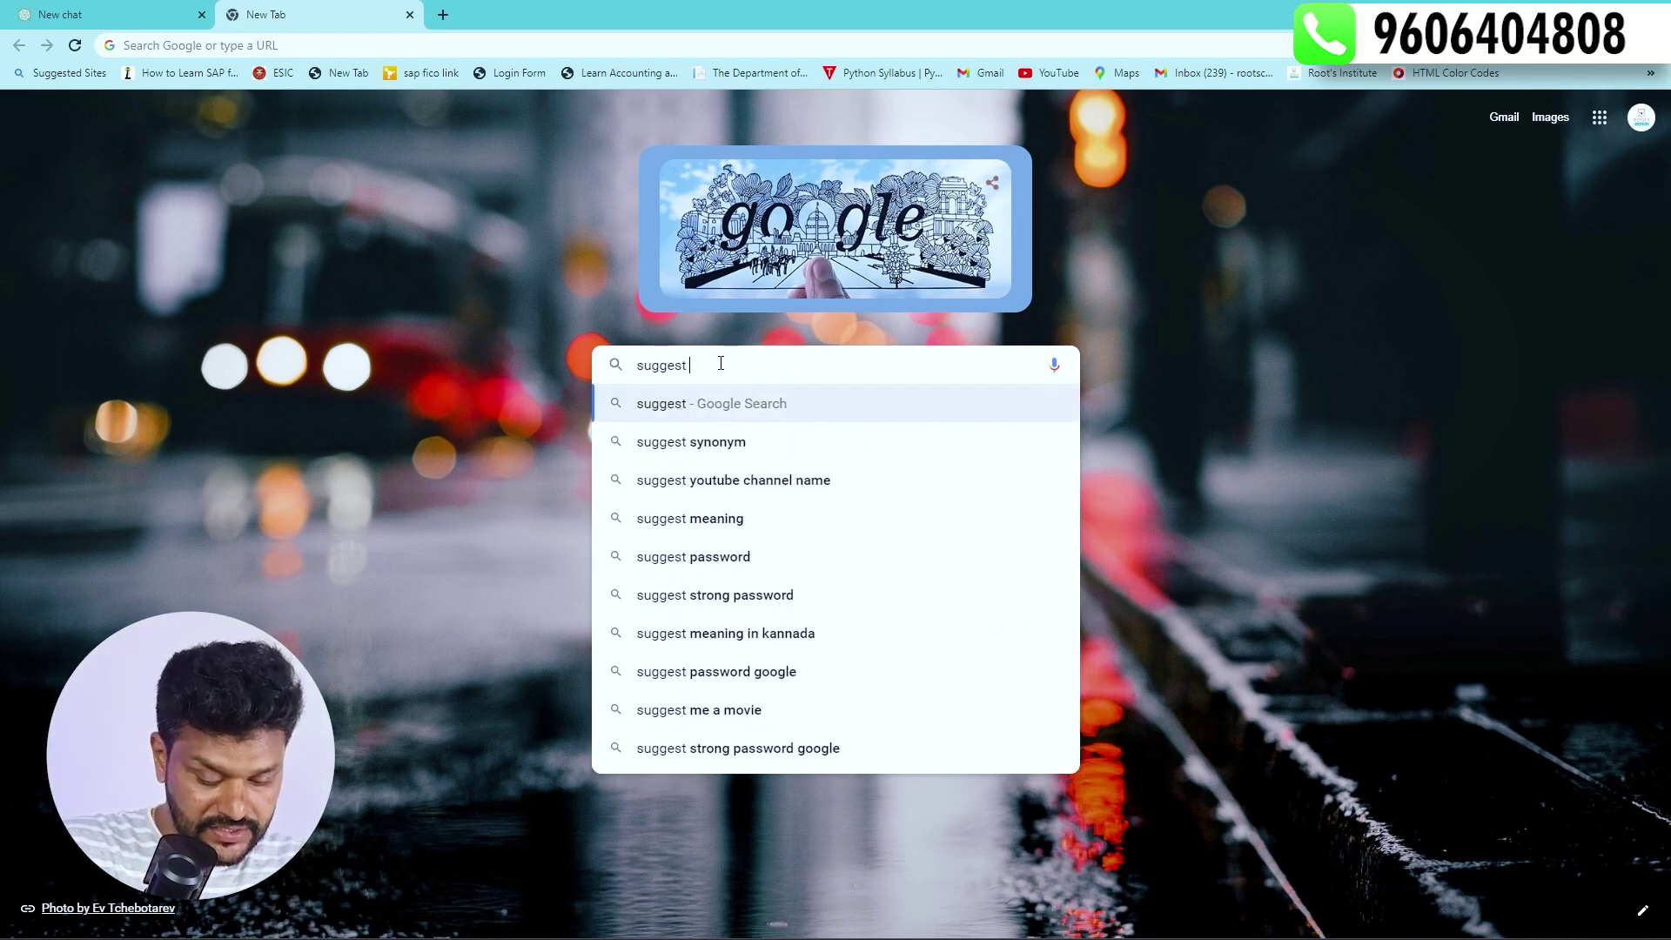
{"action": "type", "text": "laptop und"}
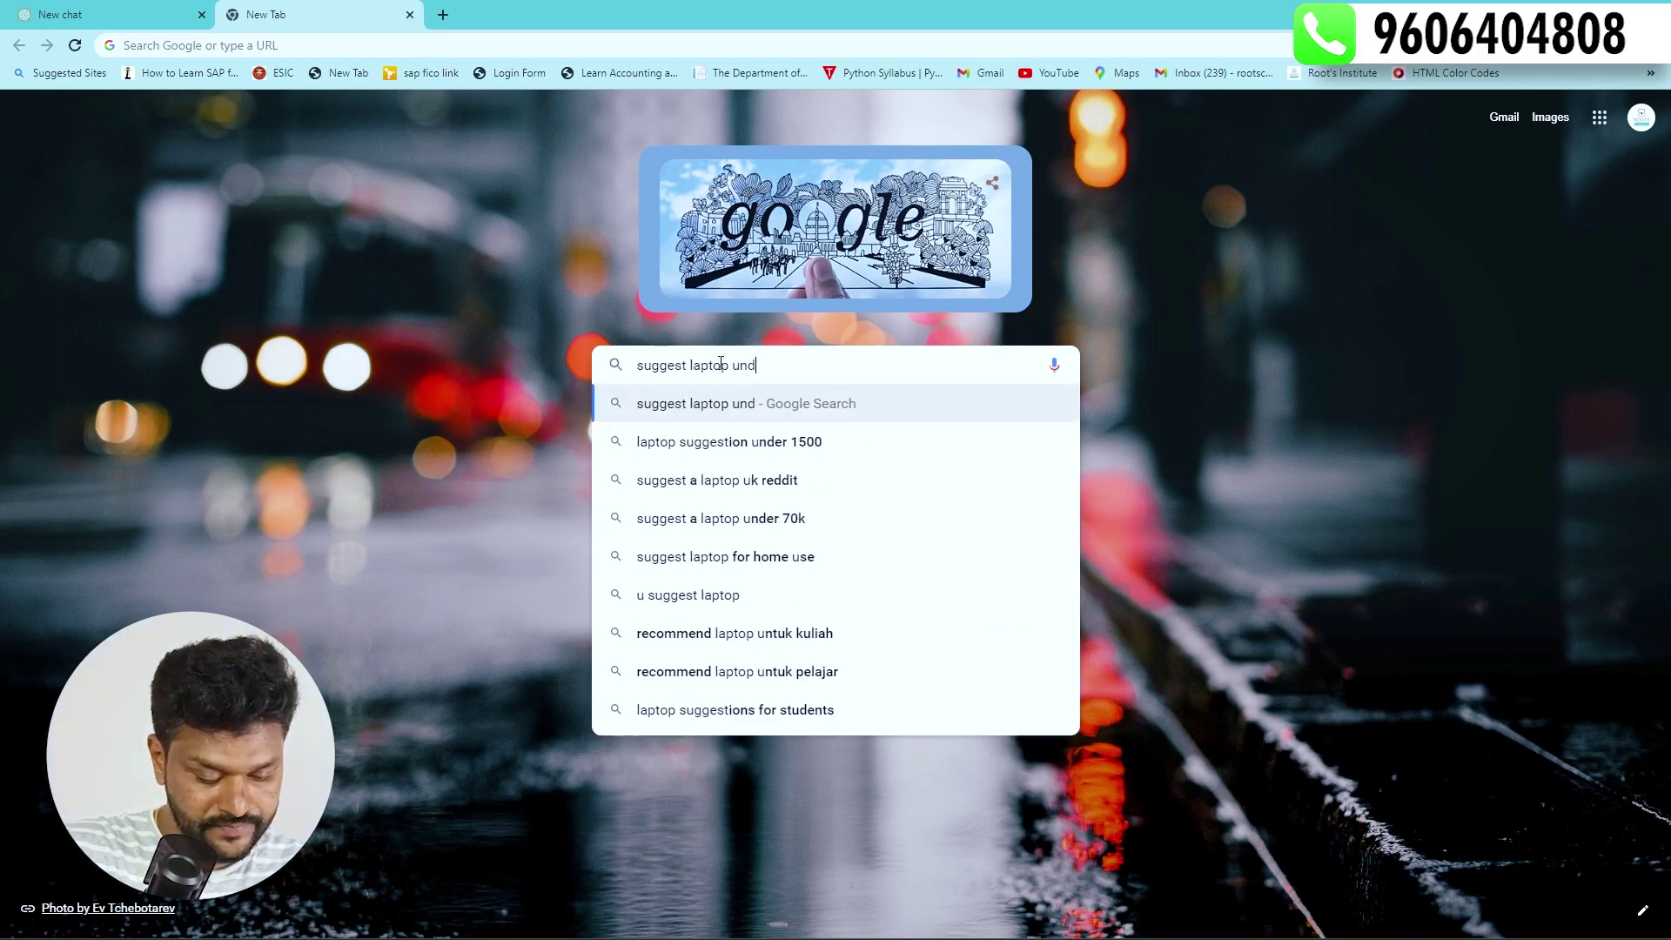
{"action": "type", "text": "er 50000"}
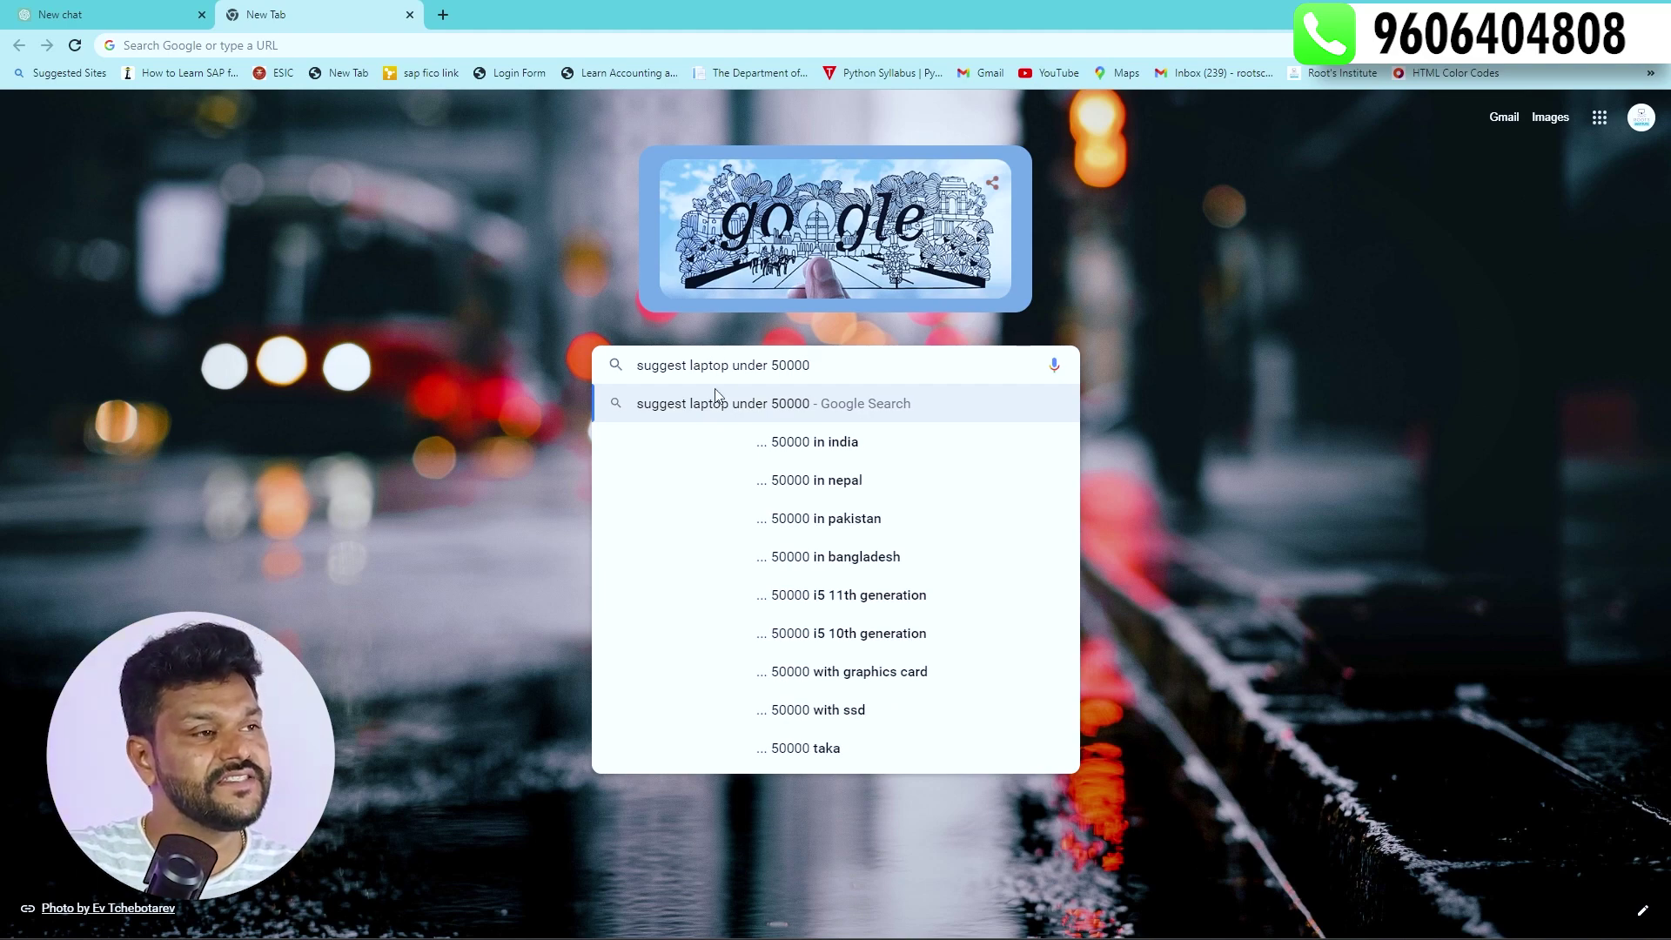
{"action": "type", "text": "best"}
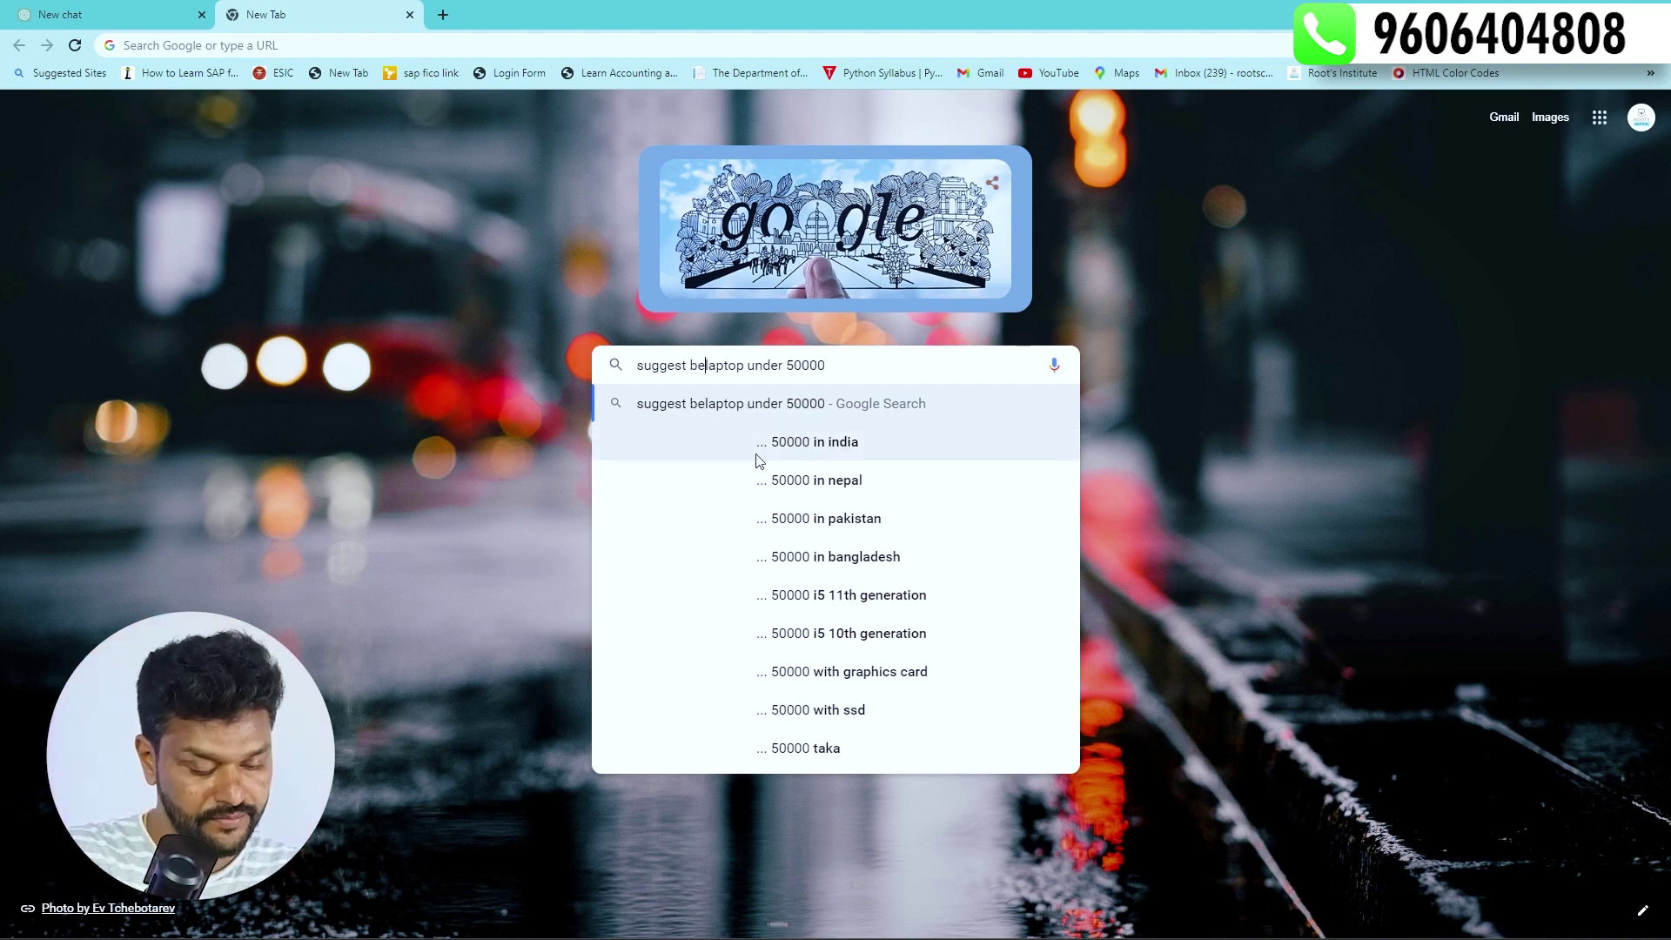
{"action": "left_click", "coordinate": [764, 372]}
{"action": "type", "text": "for compu"}
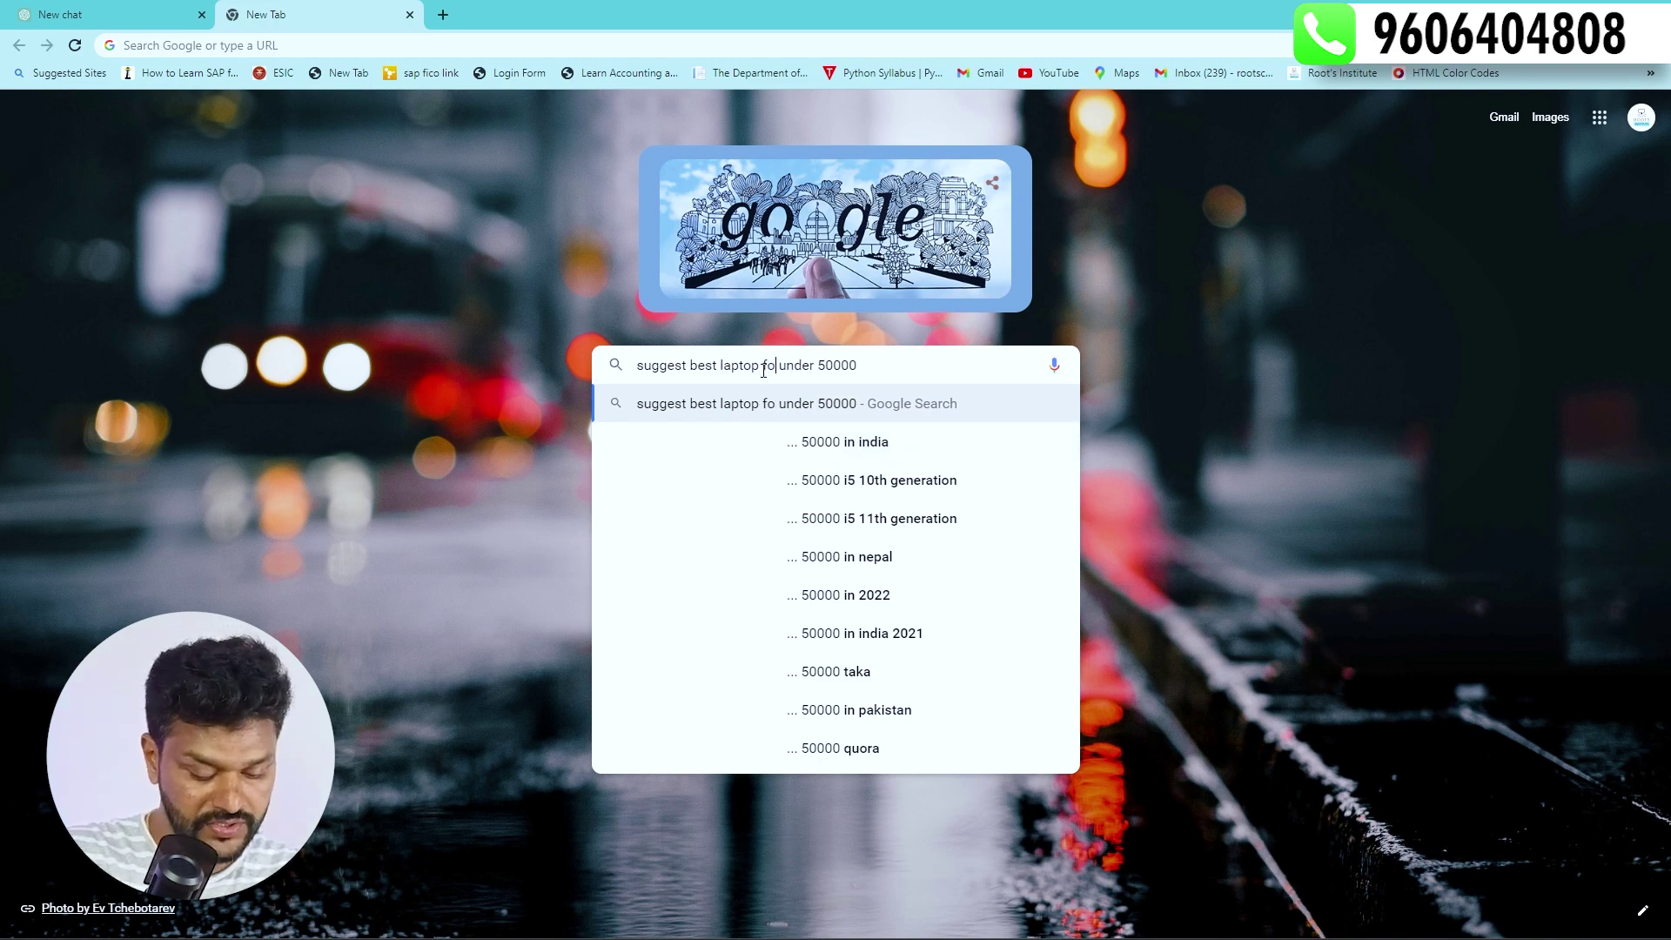
{"action": "type", "text": "te"}
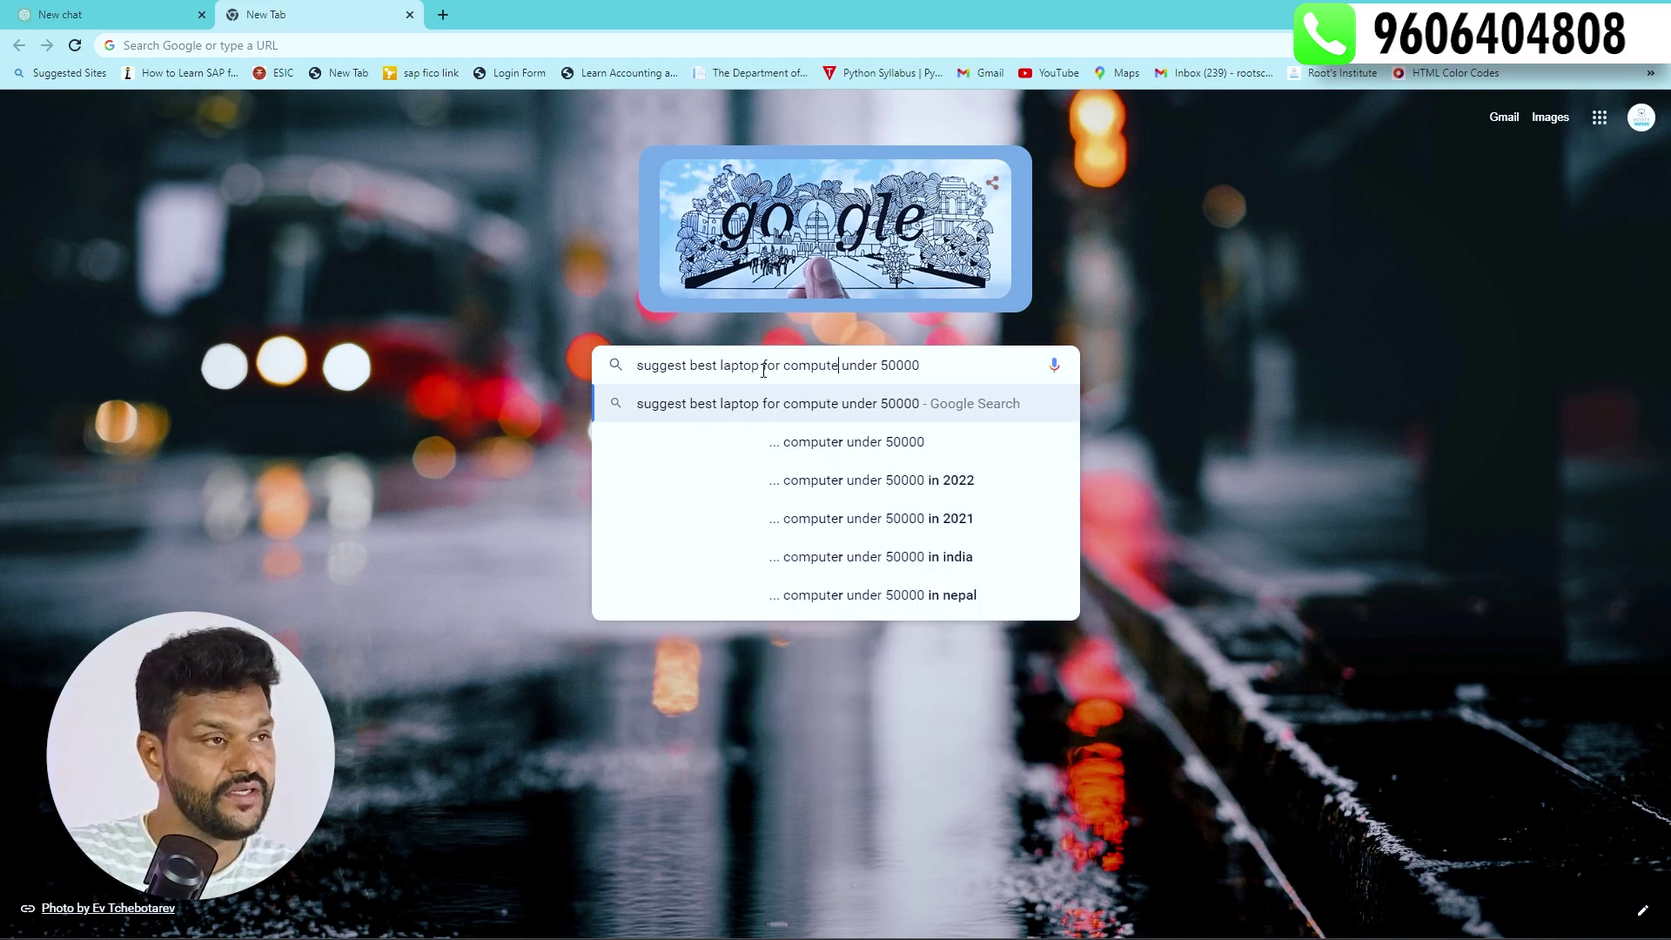
{"action": "type", "text": "r science st"}
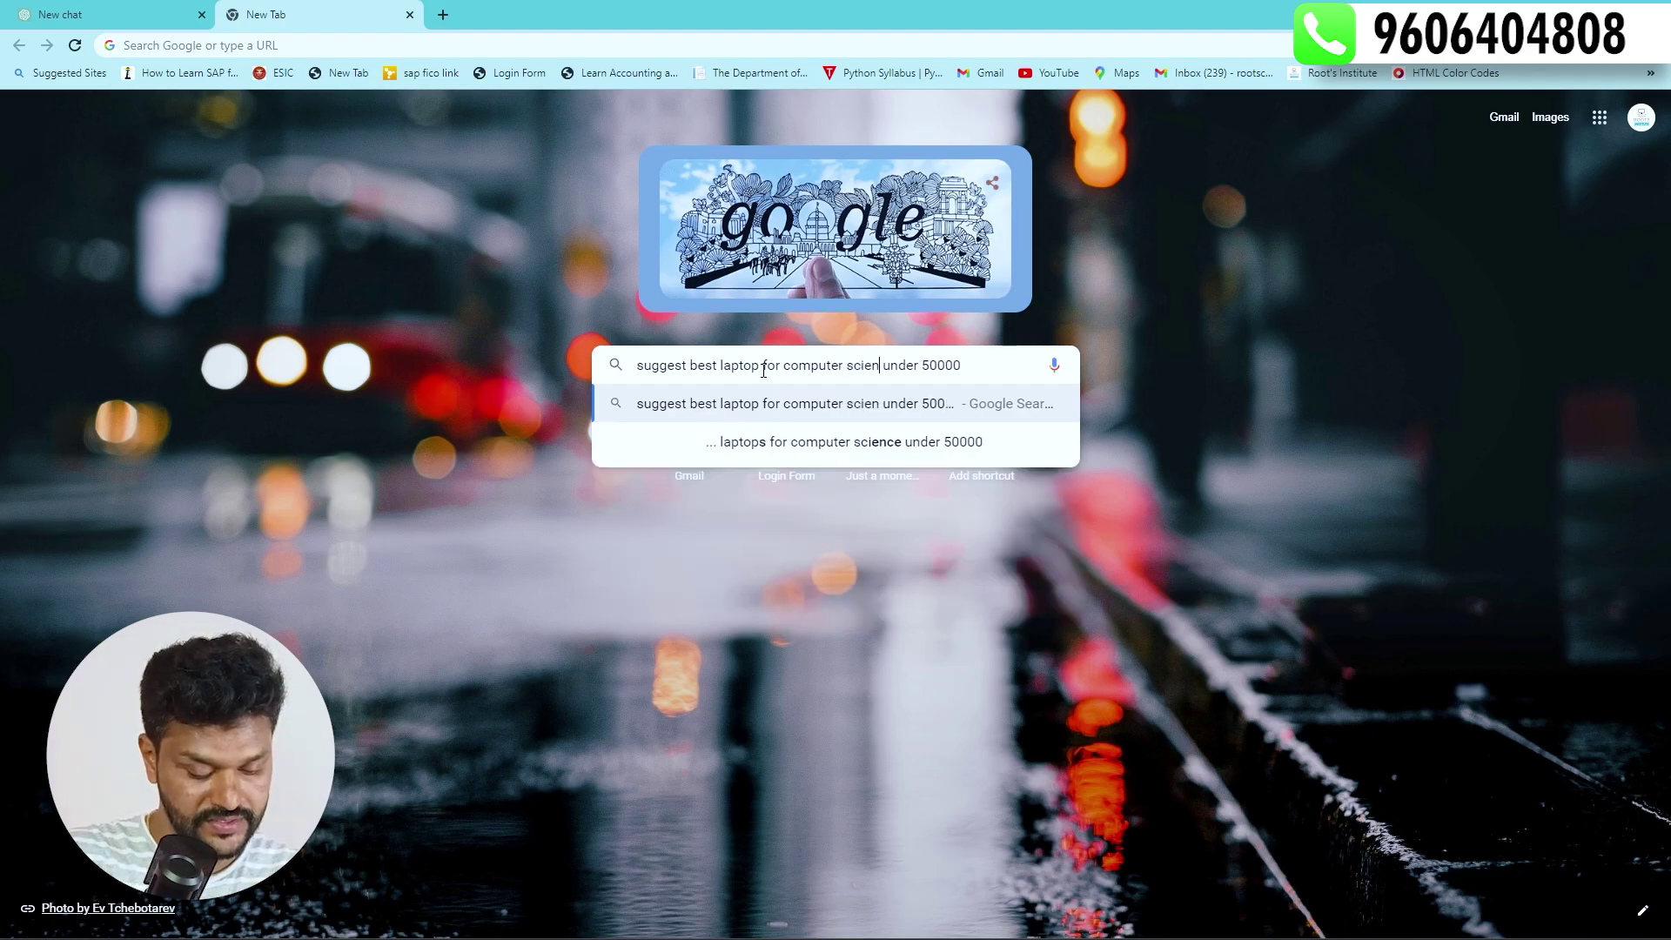
{"action": "type", "text": "udent"}
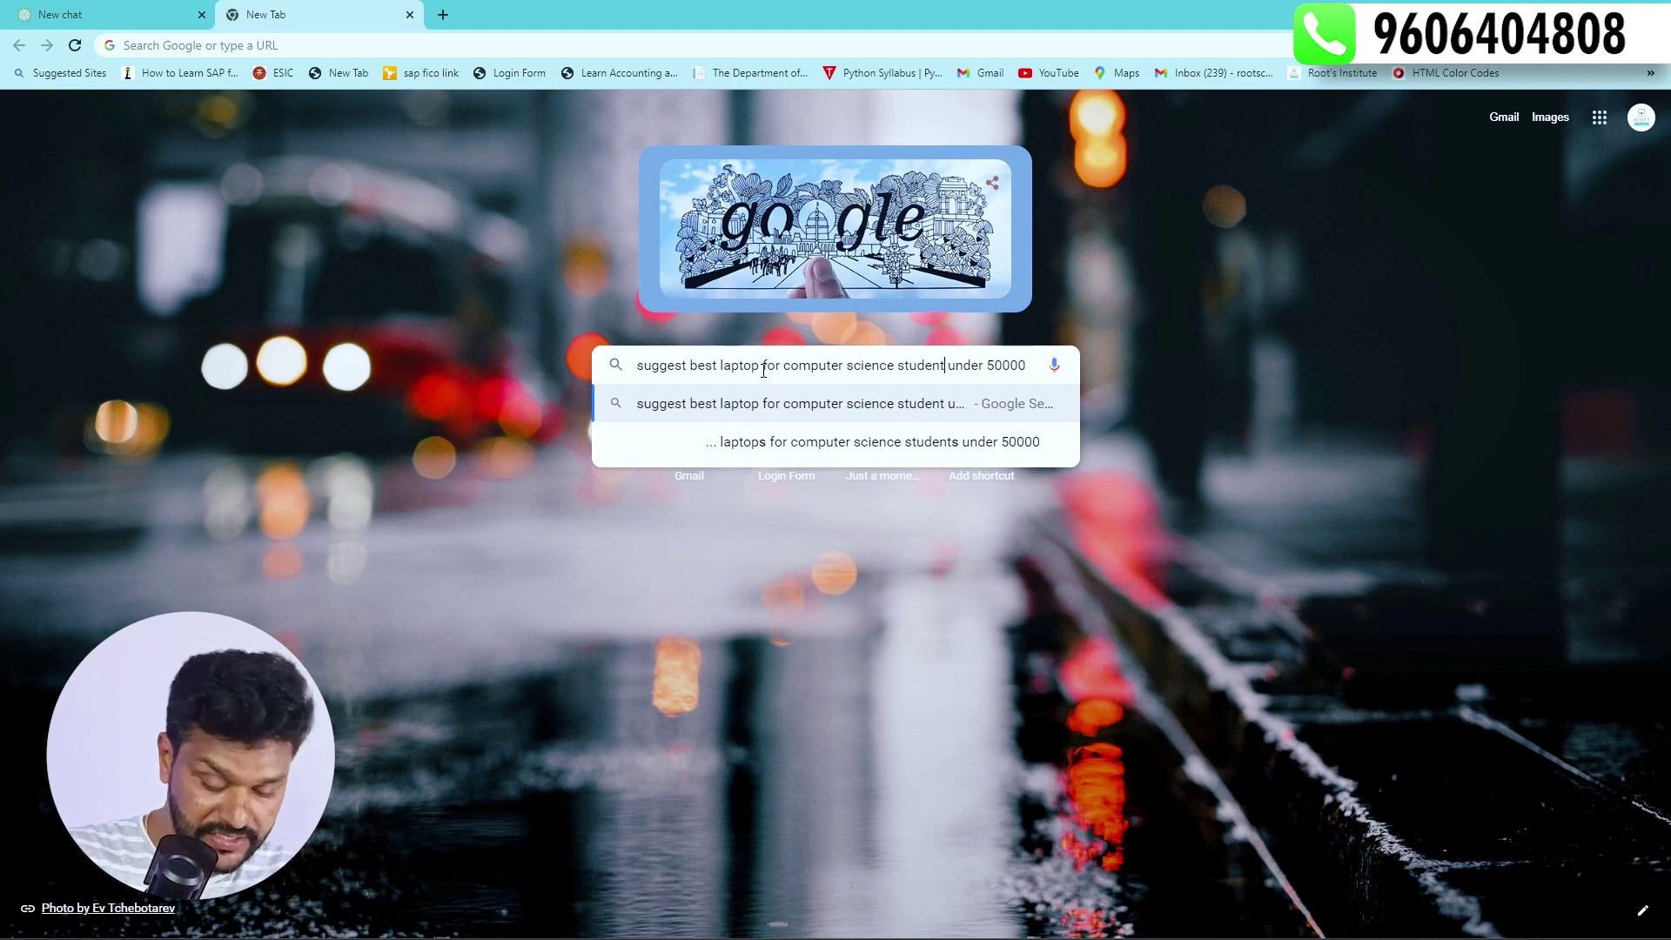
{"action": "key", "text": "Return"}
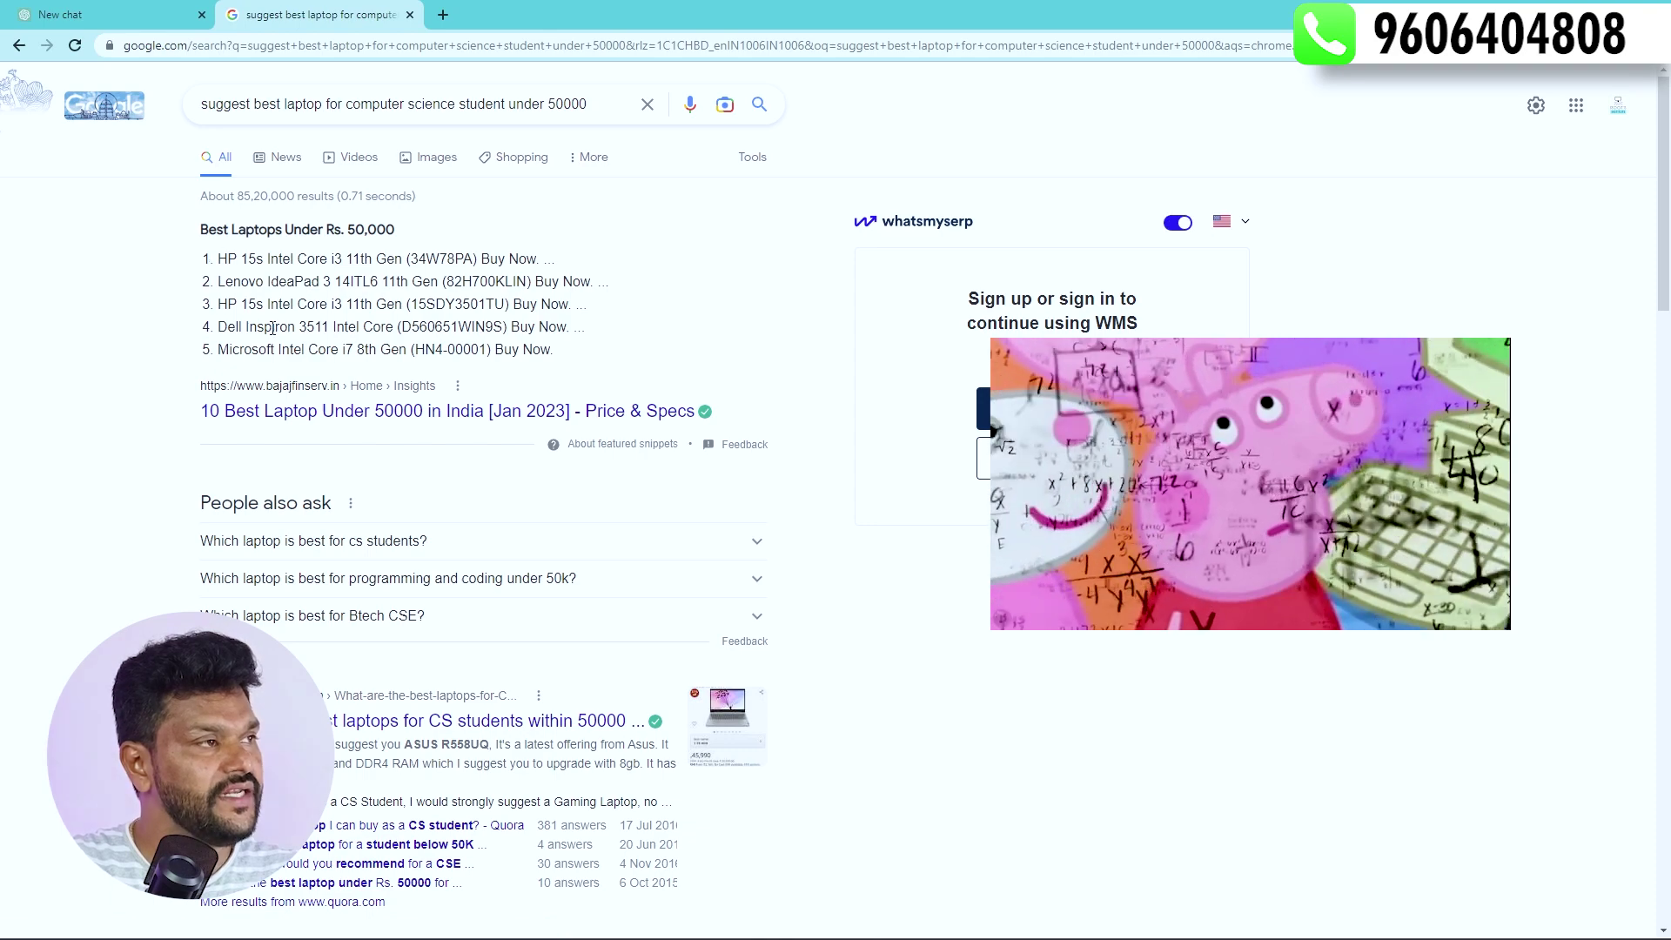
Look through the Google results for laptop recommendations, including the article links and the videos section
{"action": "scroll", "coordinate": [329, 481], "scroll_direction": "down", "scroll_amount": 4}
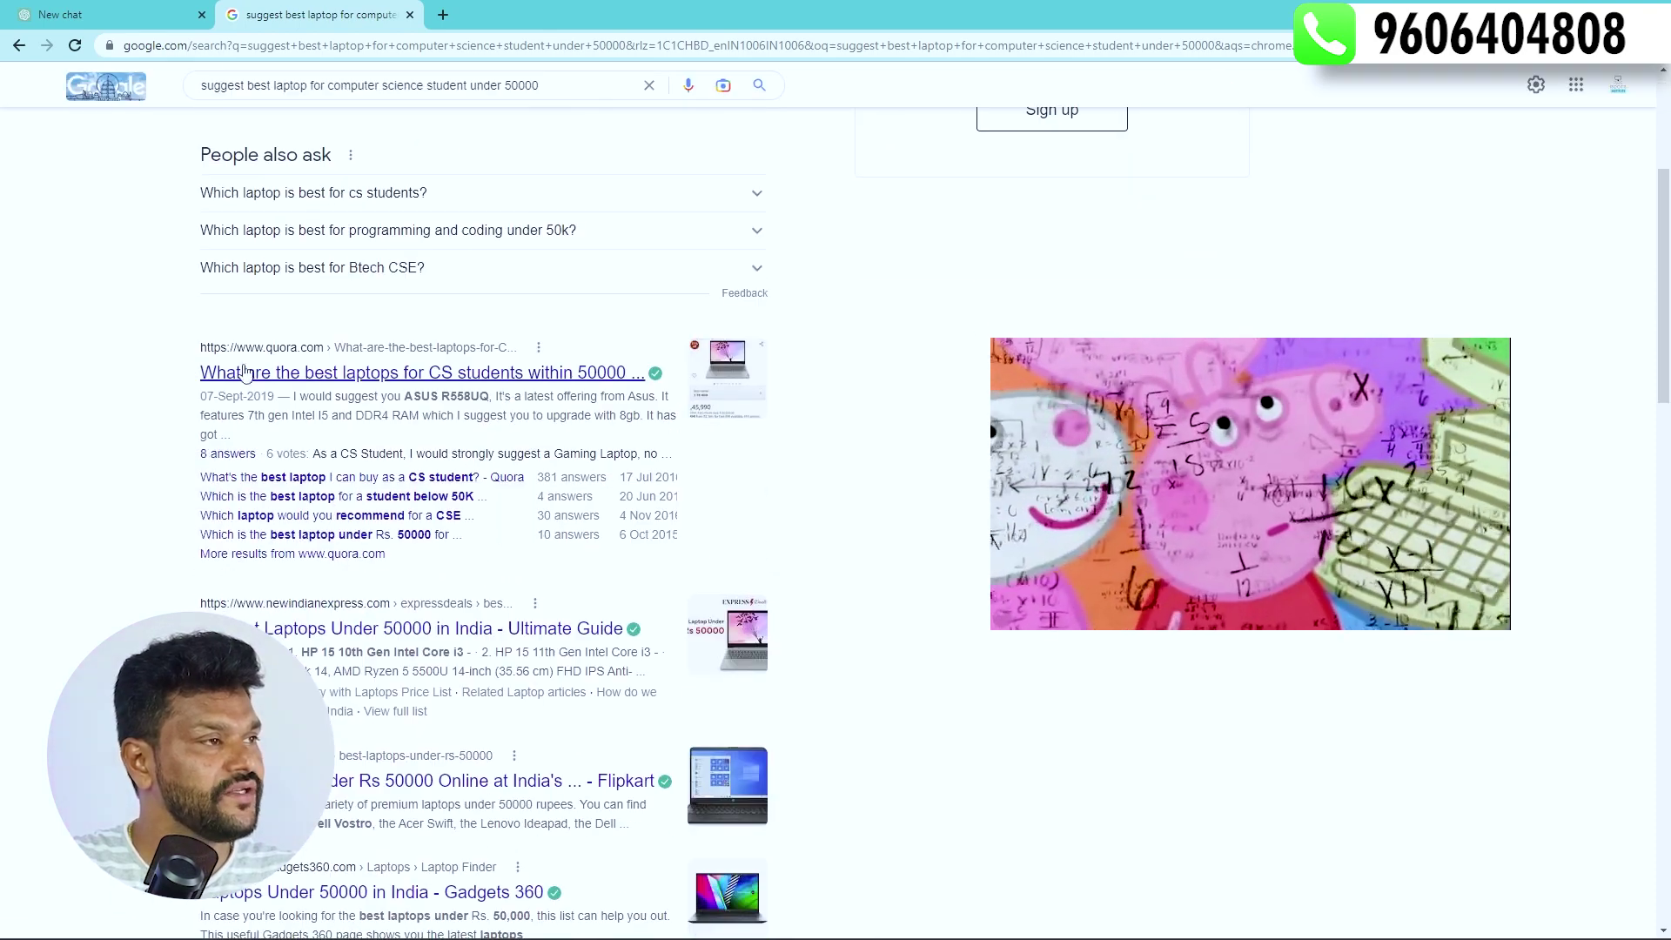
{"action": "scroll", "coordinate": [374, 381], "scroll_direction": "down", "scroll_amount": 5}
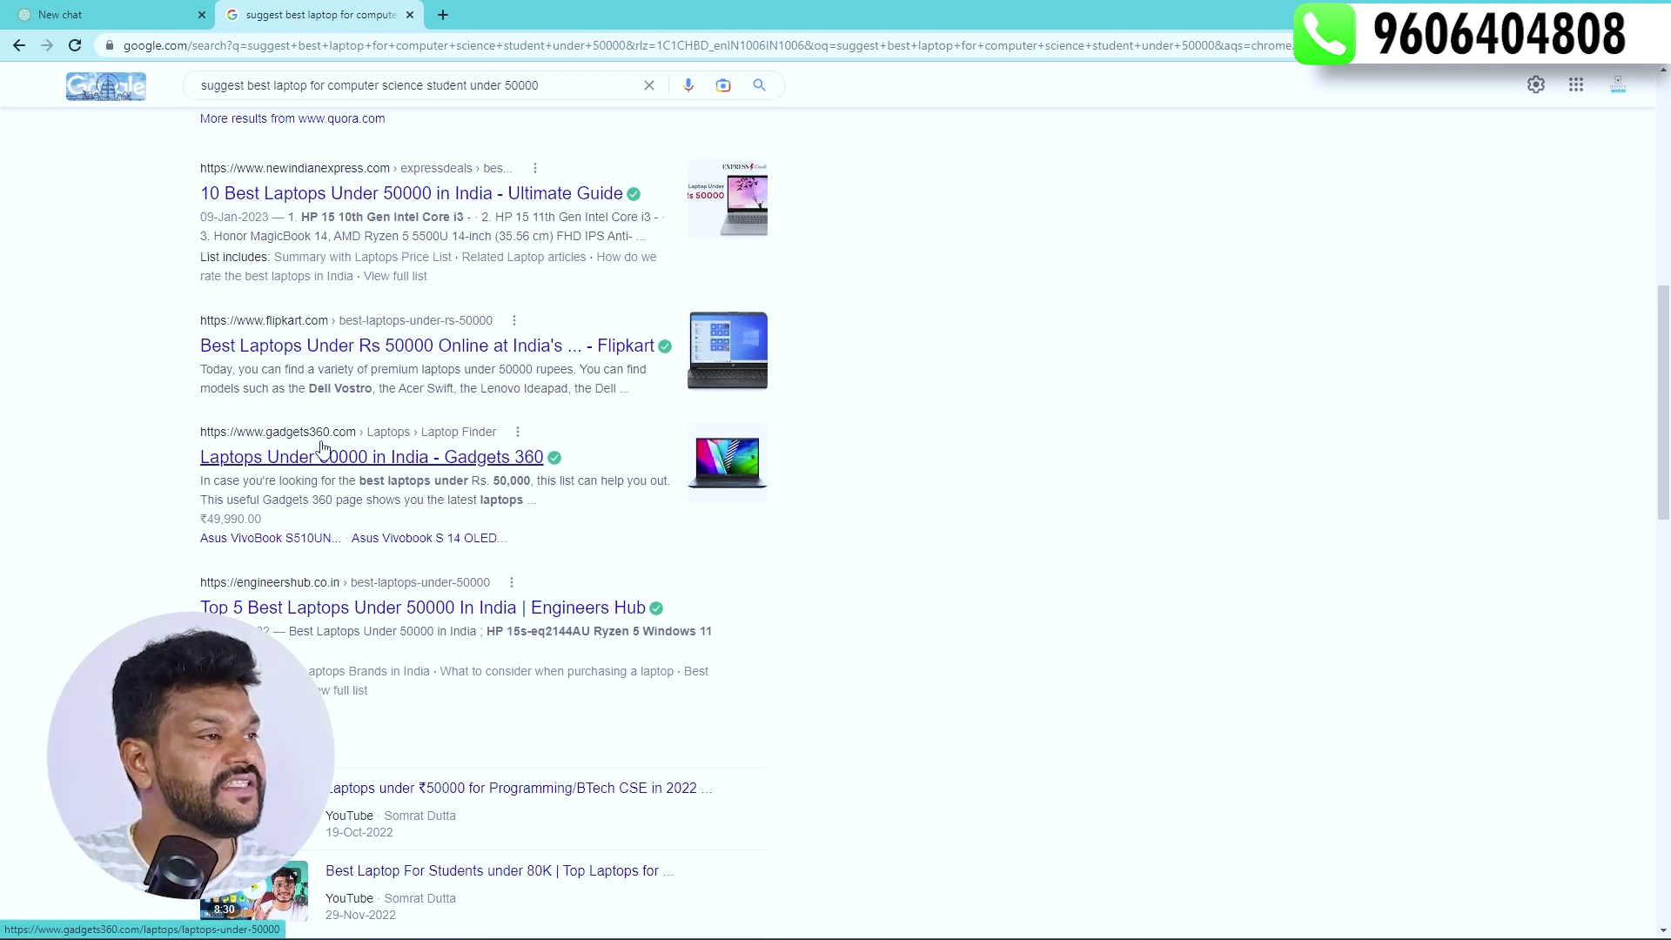
{"action": "scroll", "coordinate": [362, 441], "scroll_direction": "down", "scroll_amount": 2}
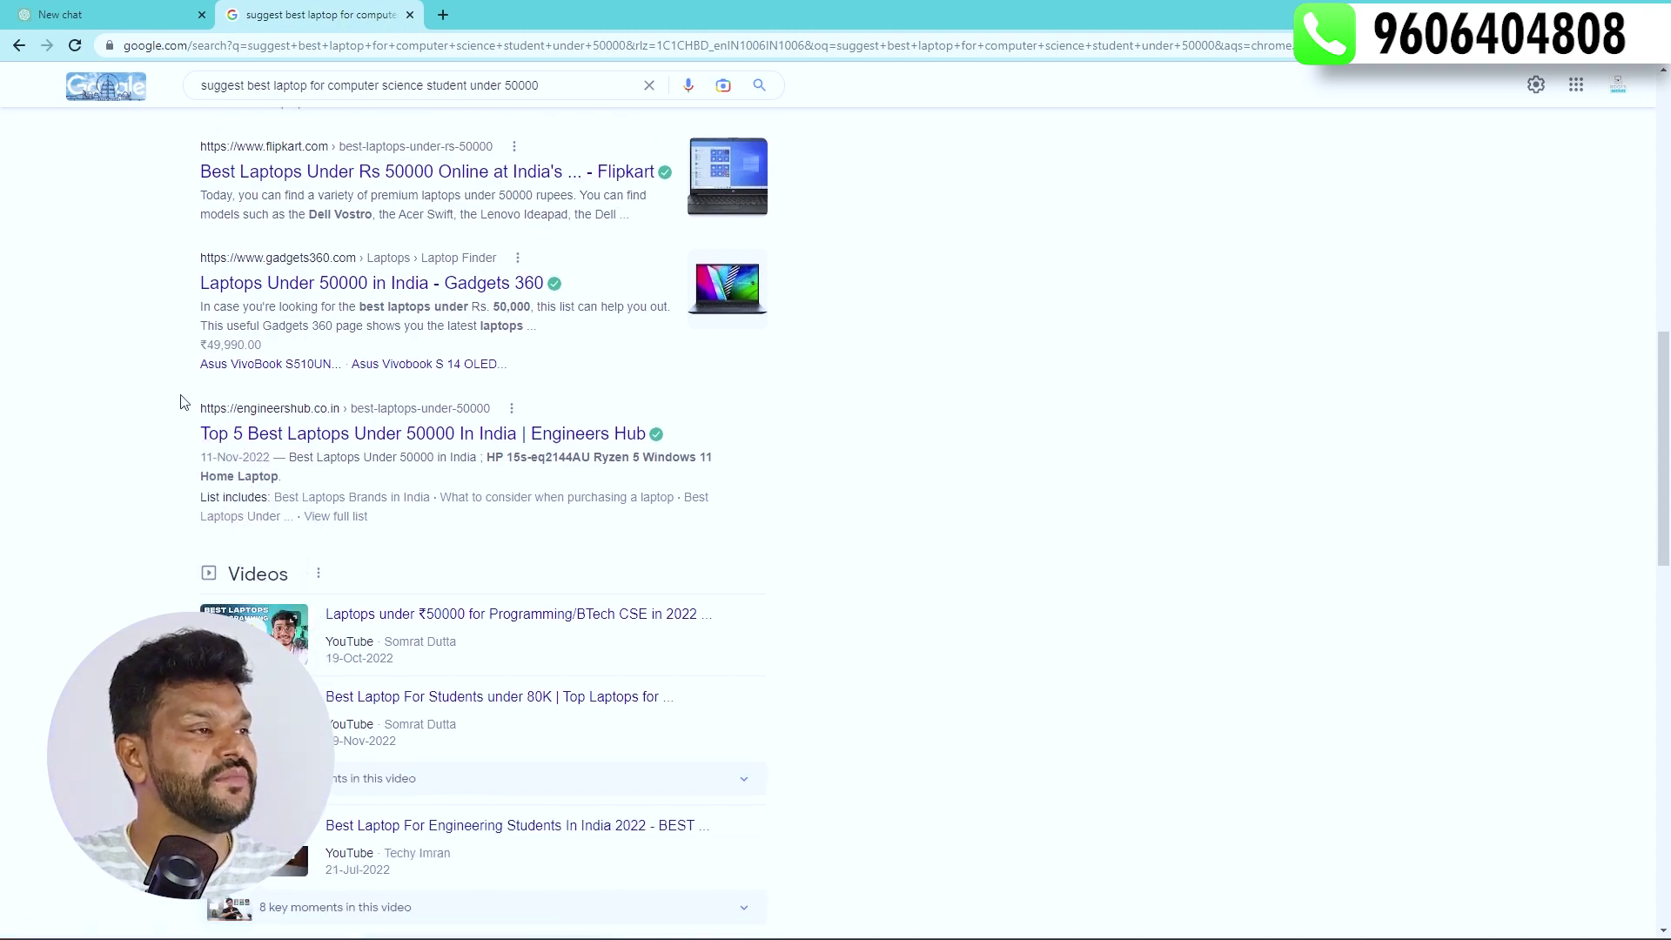
{"action": "scroll", "coordinate": [487, 766], "scroll_direction": "down", "scroll_amount": 4}
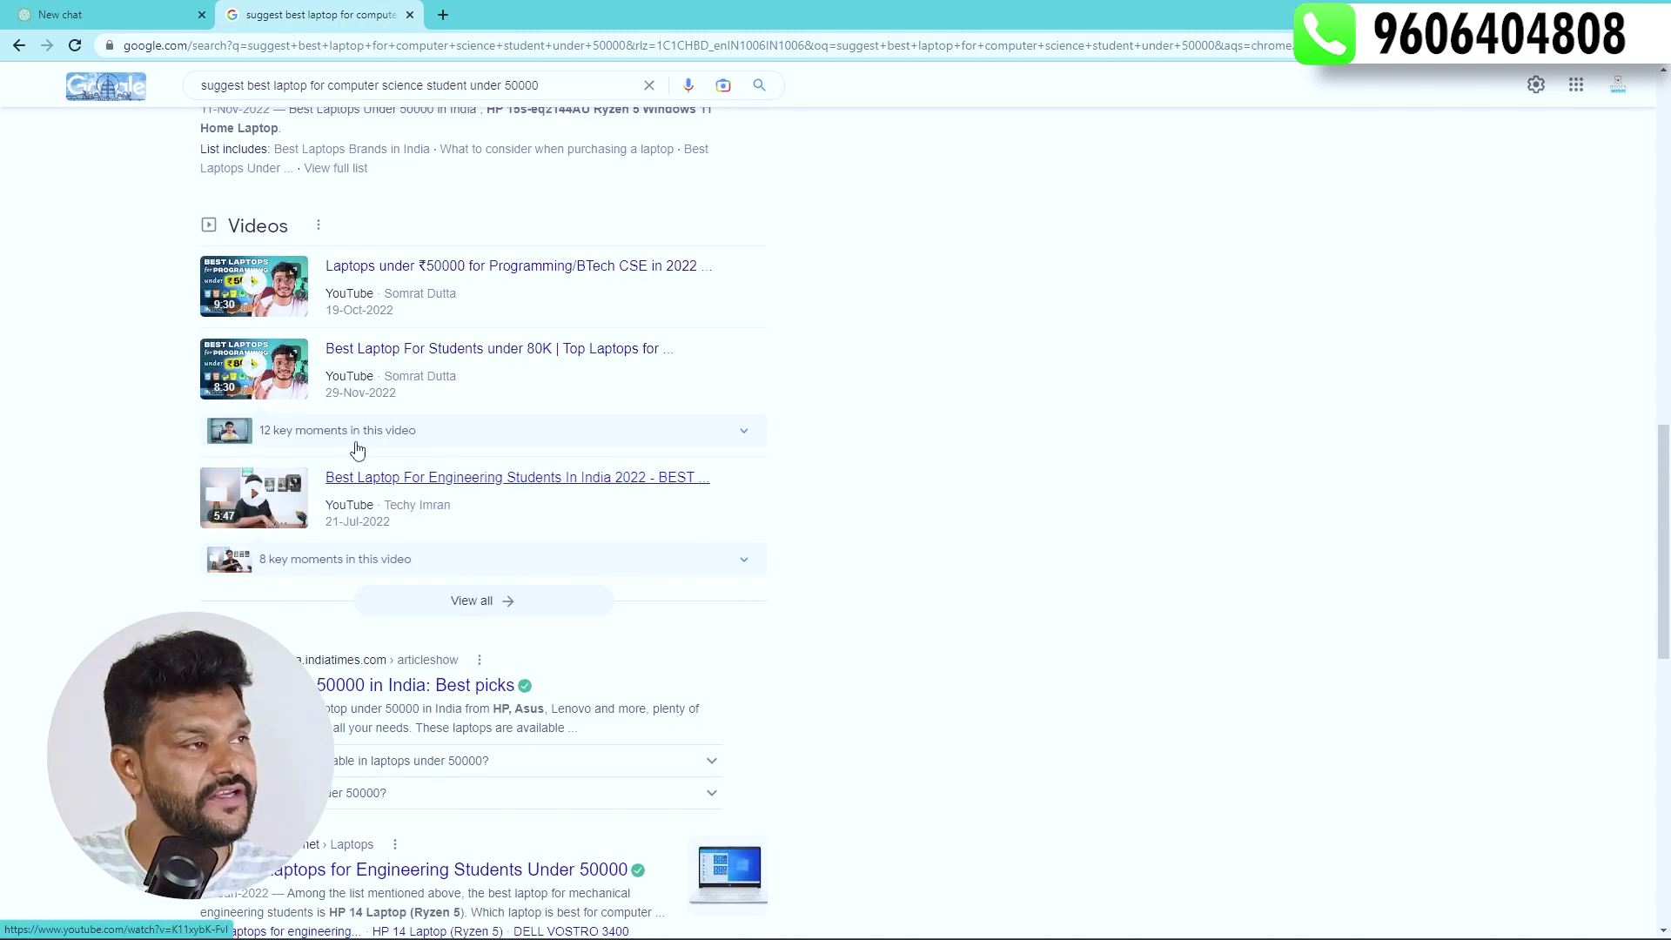
{"action": "scroll", "coordinate": [532, 380], "scroll_direction": "up", "scroll_amount": 15}
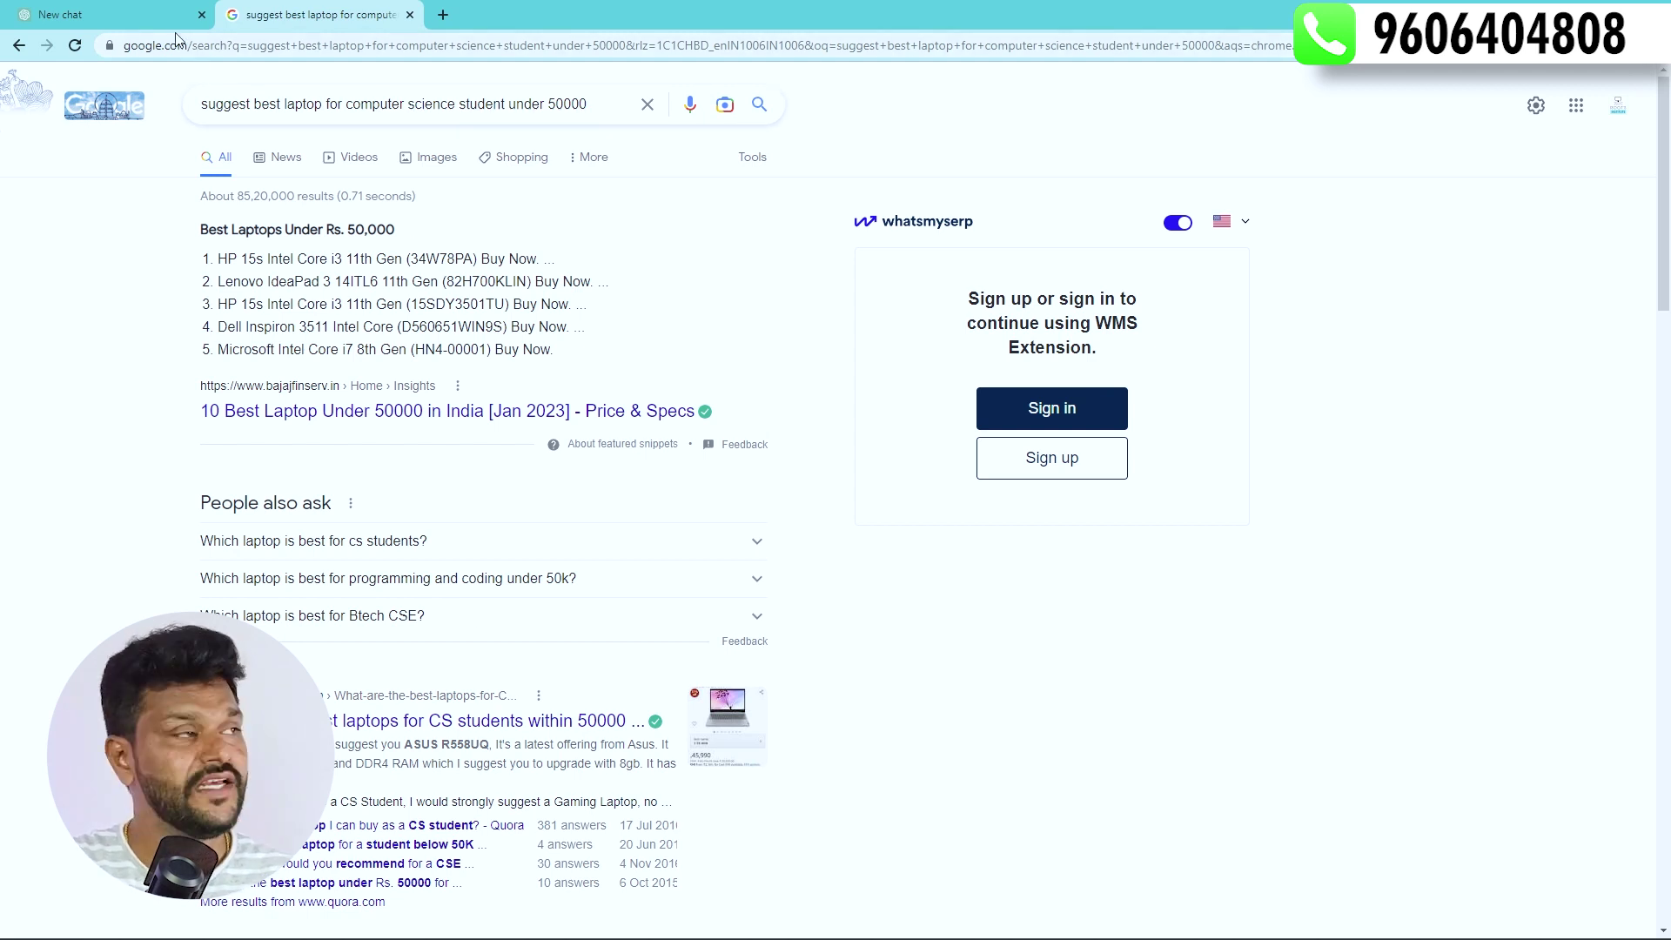
Return to ChatGPT and submit the prompt "suggest best laptop for computer science student under 50000 INR"
{"action": "left_click", "coordinate": [121, 17]}
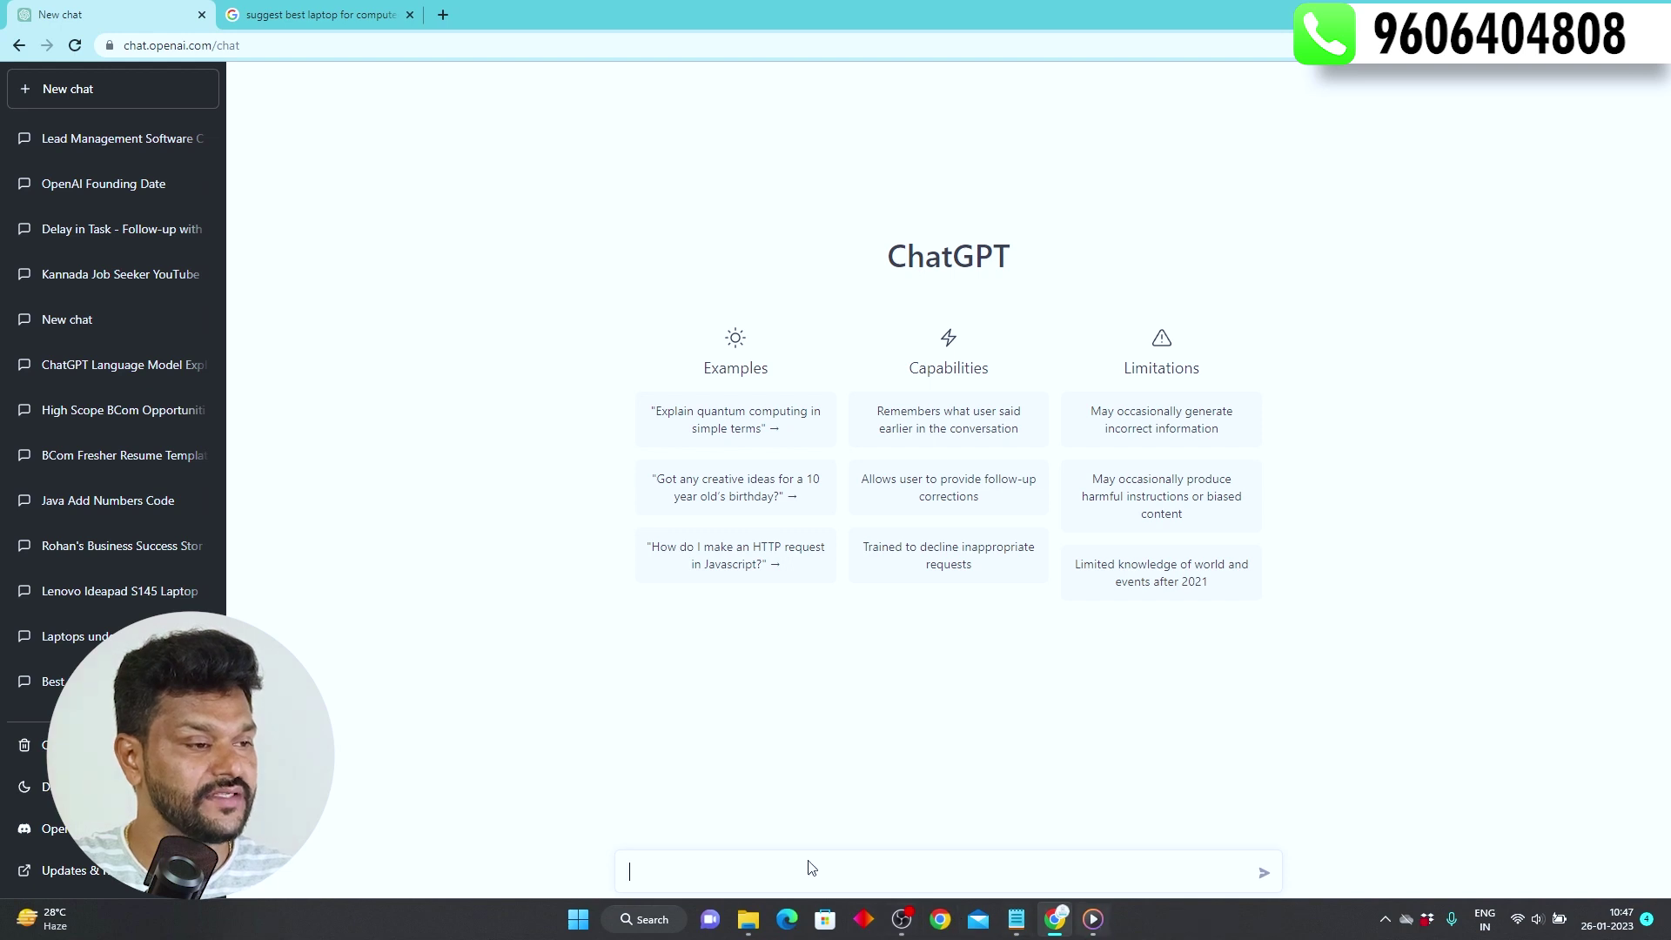
{"action": "type", "text": "suggest me"}
{"action": "key", "text": "BackSpace"}
{"action": "key", "text": "BackSpace"}
{"action": "key", "text": "BackSpace"}
{"action": "type", "text": "best laptop for computer science stud"}
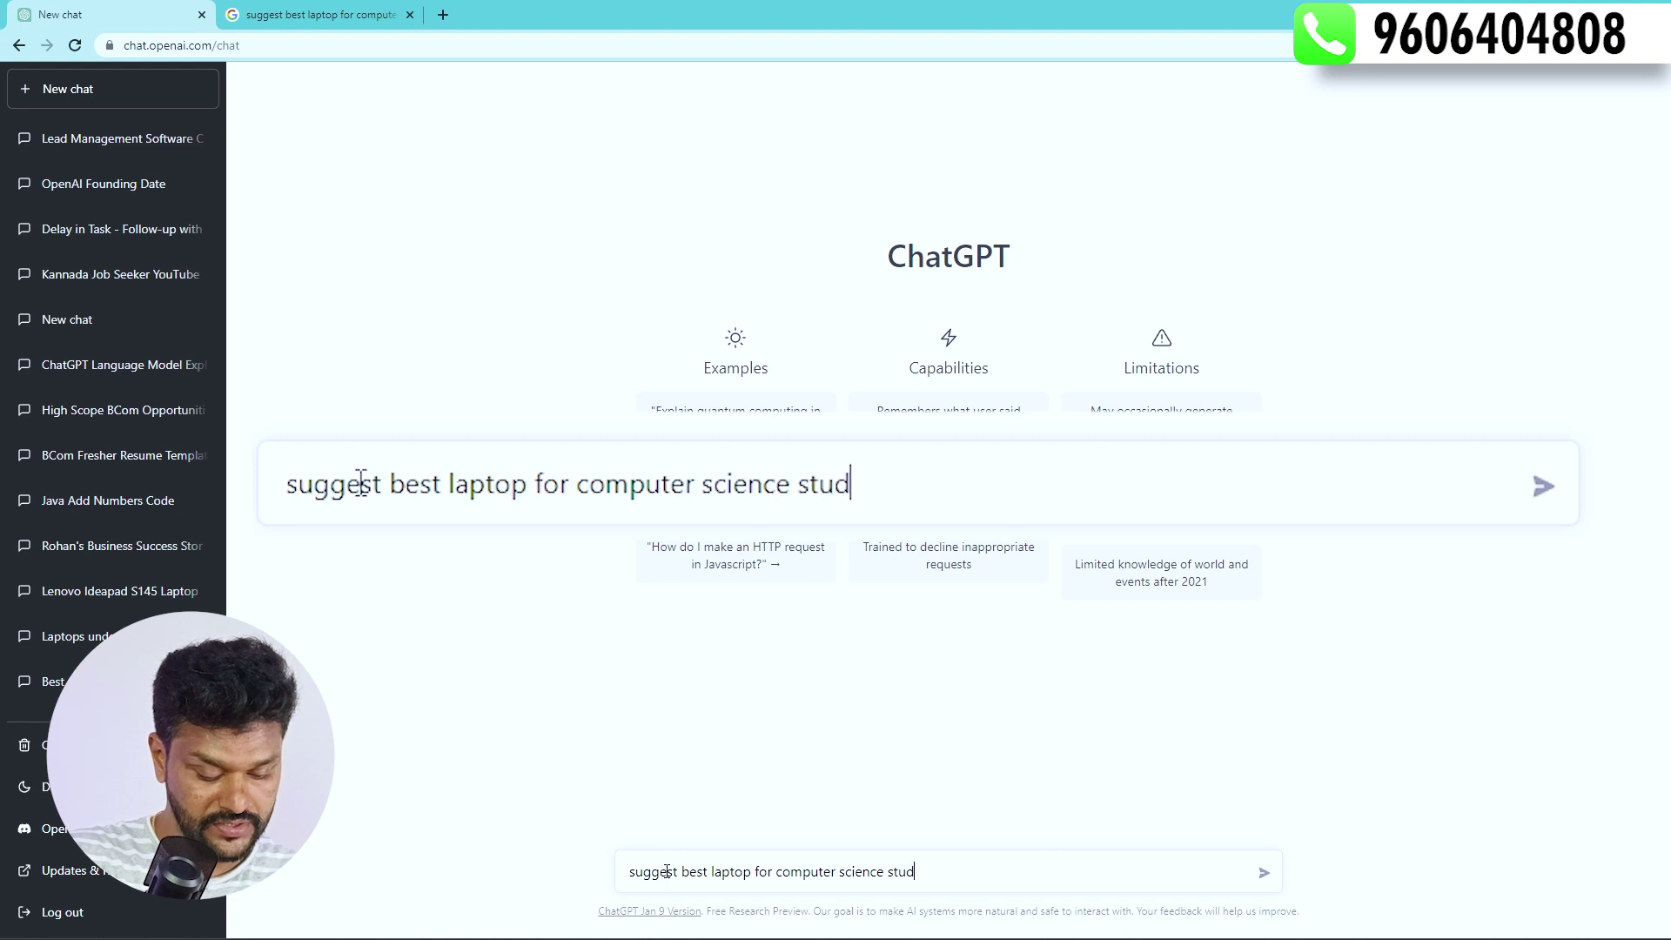
{"action": "type", "text": "ent under 50000 INR"}
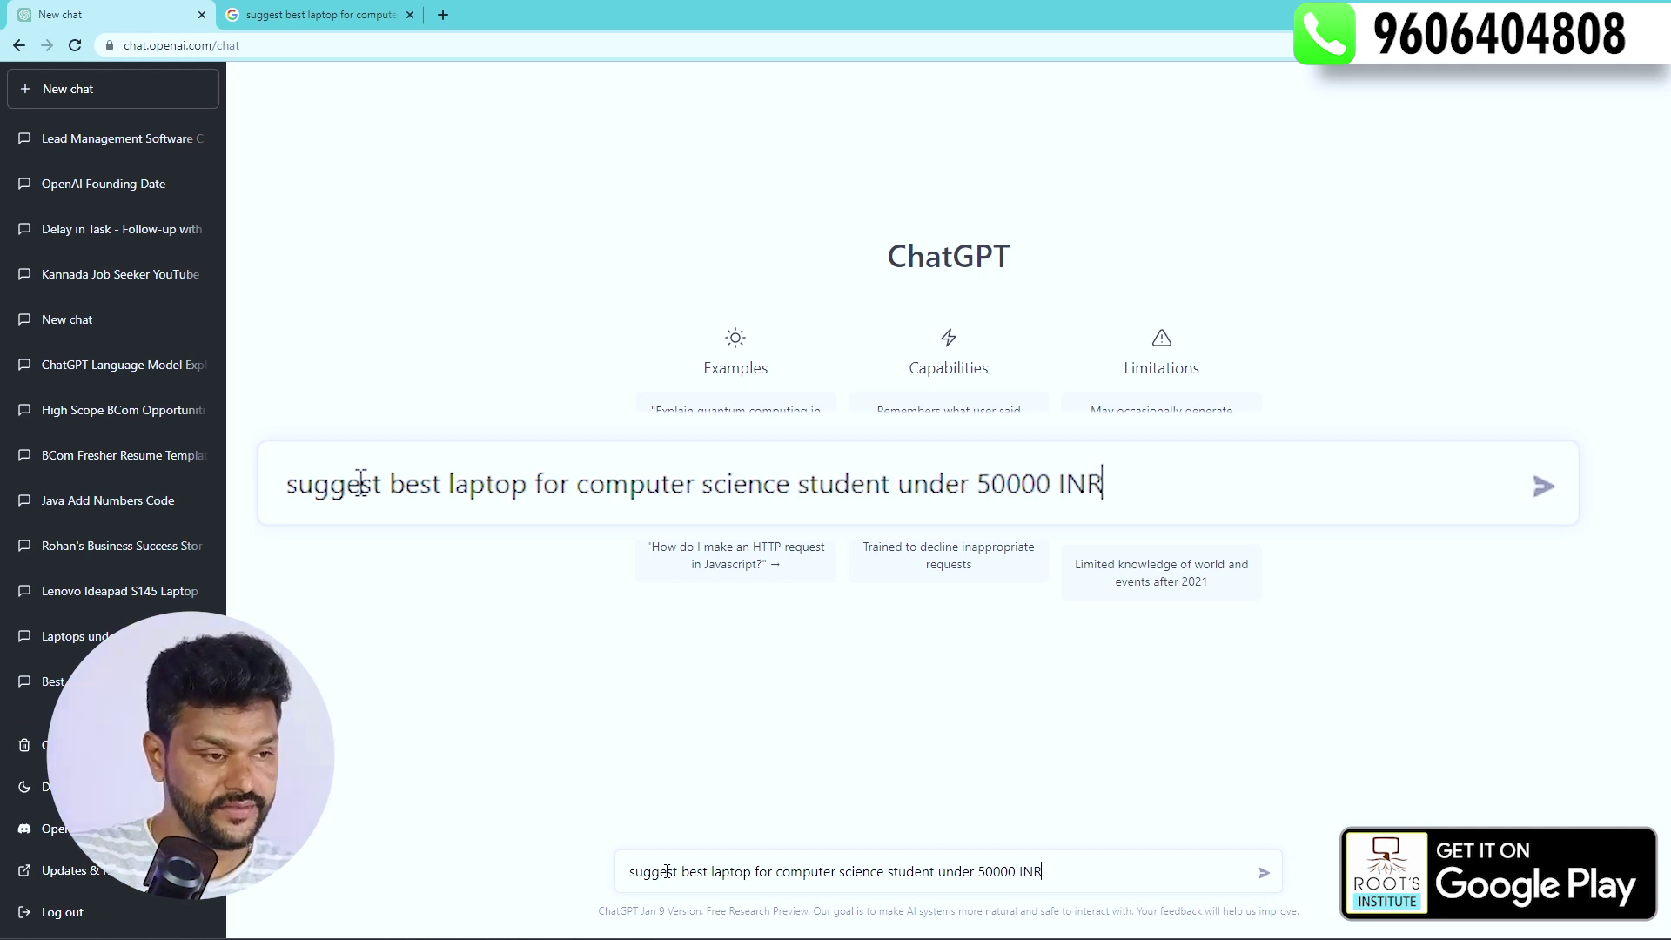
{"action": "key", "text": "Return"}
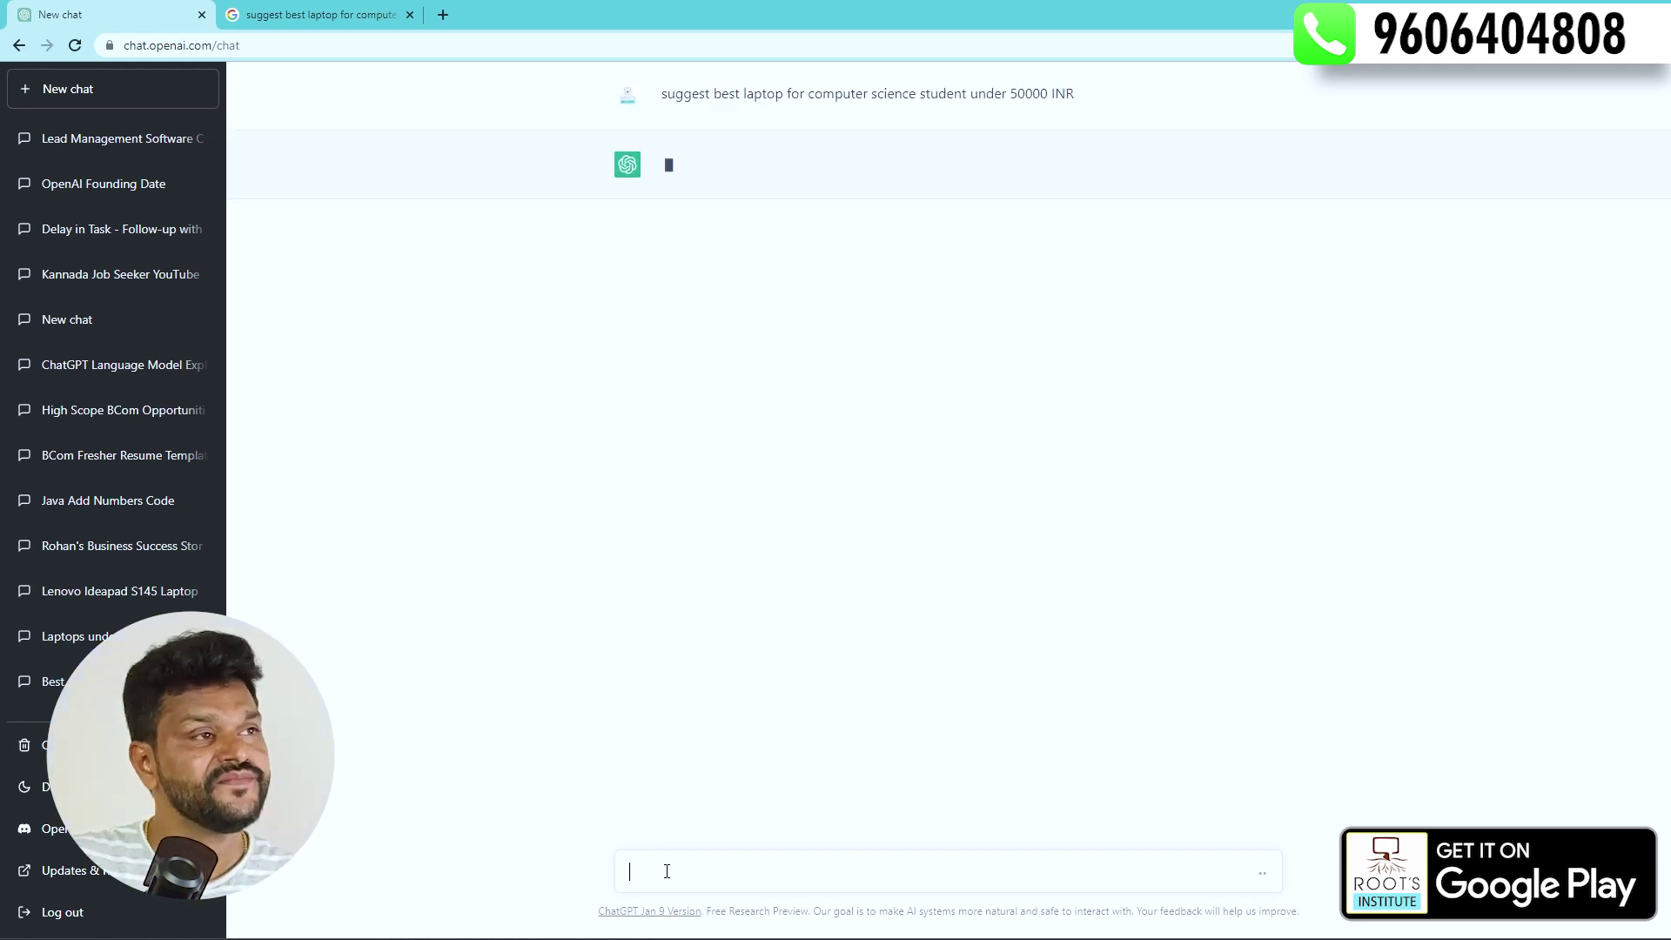
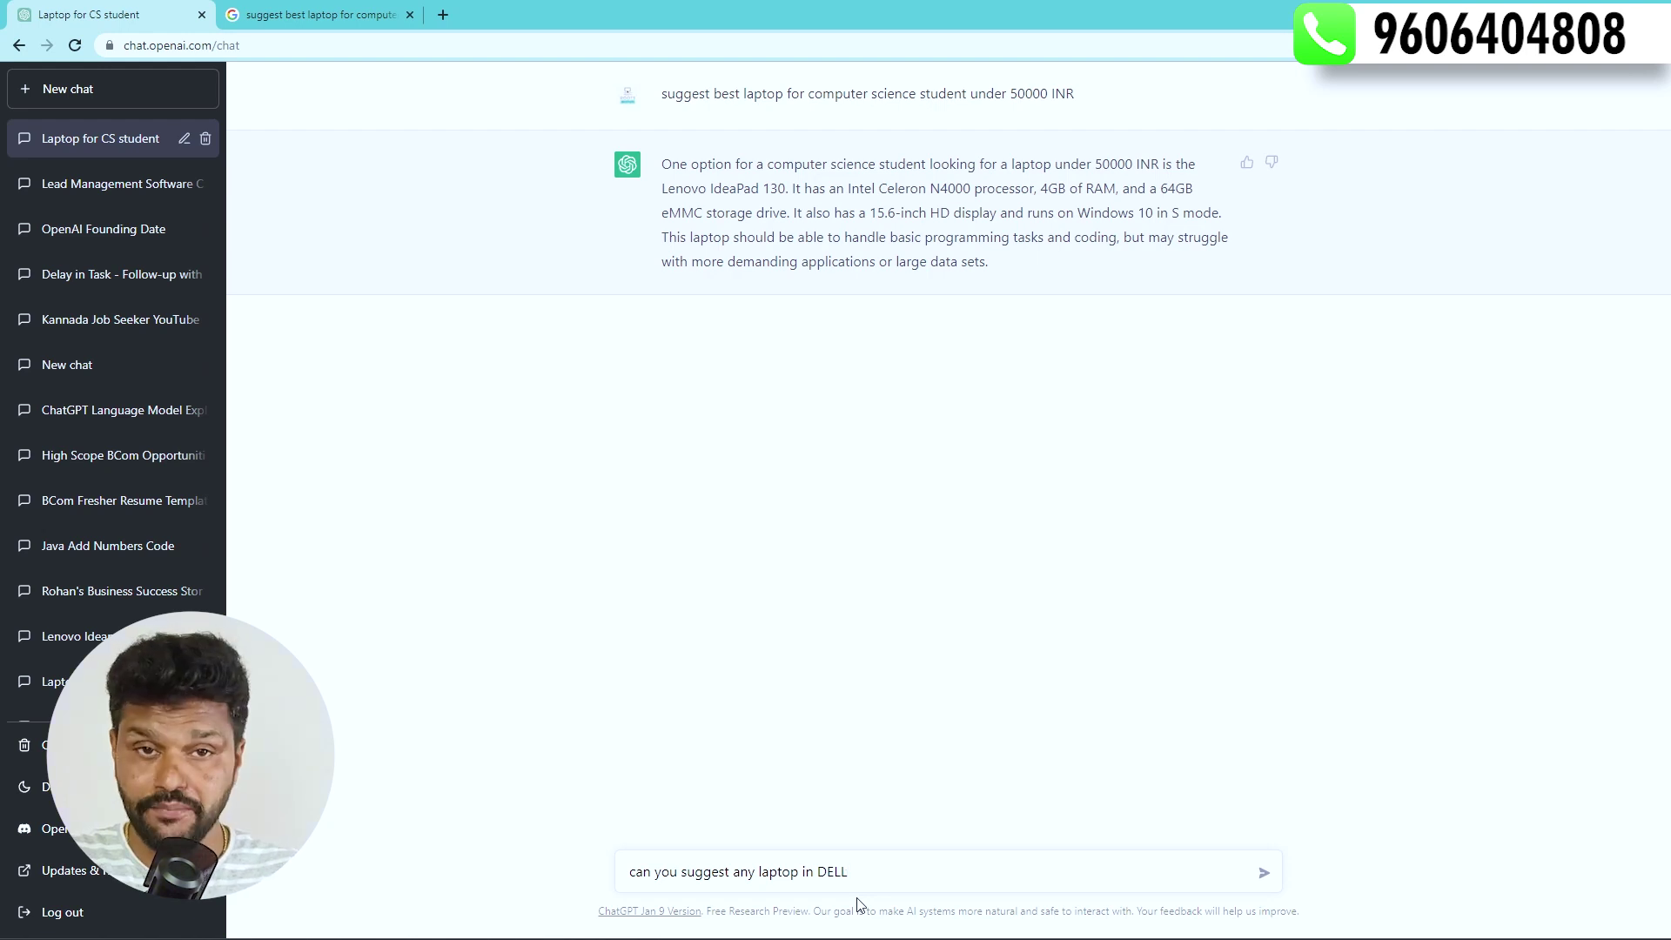
Send the follow-up question "can you suggest any laptop in DELL" and ask "is it best for graphic designing" in the same chat
{"action": "key", "text": "Return"}
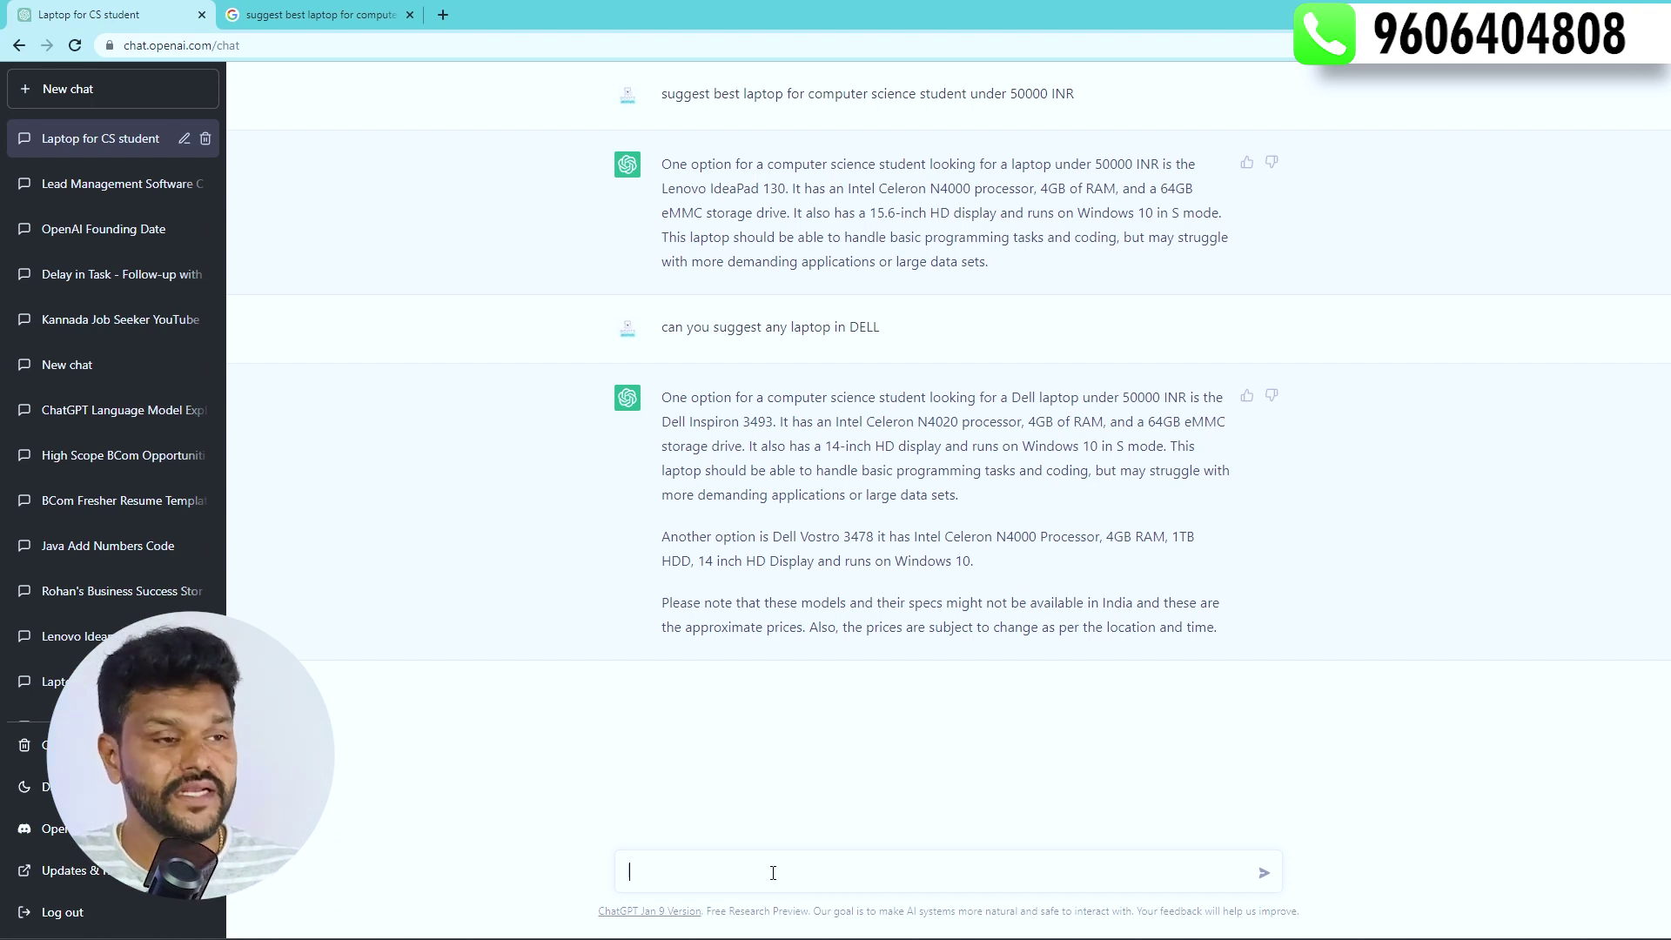
{"action": "type", "text": "is it best f"}
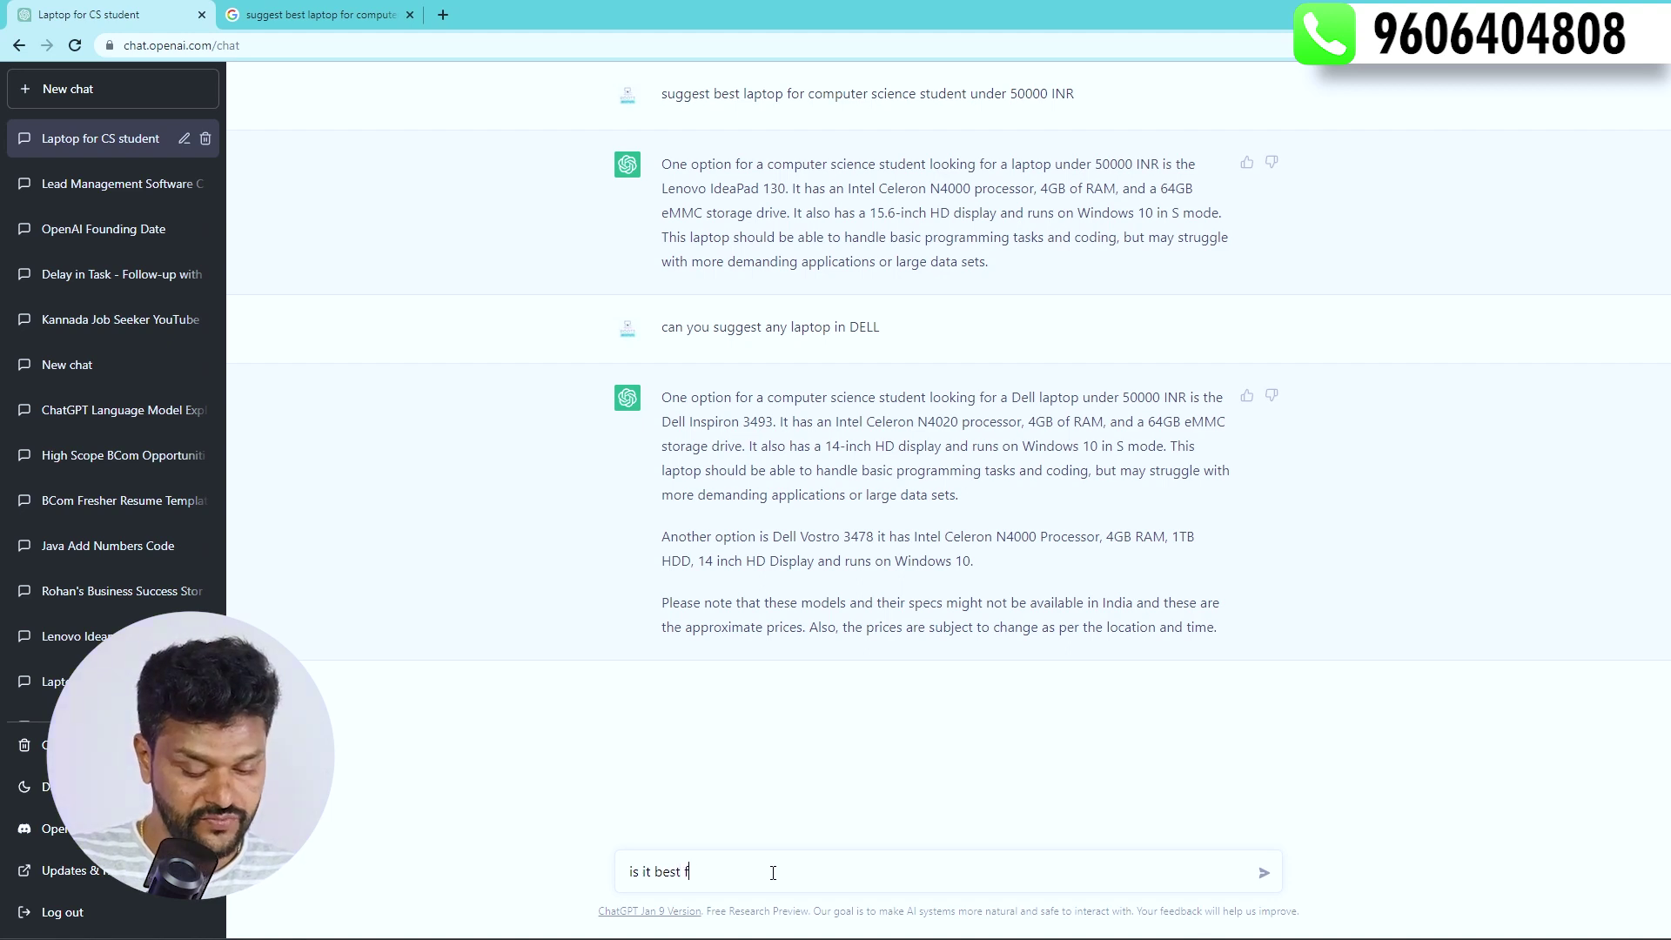
{"action": "type", "text": "ro"}
{"action": "key", "text": "BackSpace"}
{"action": "key", "text": "BackSpace"}
{"action": "type", "text": "or graphic designing"}
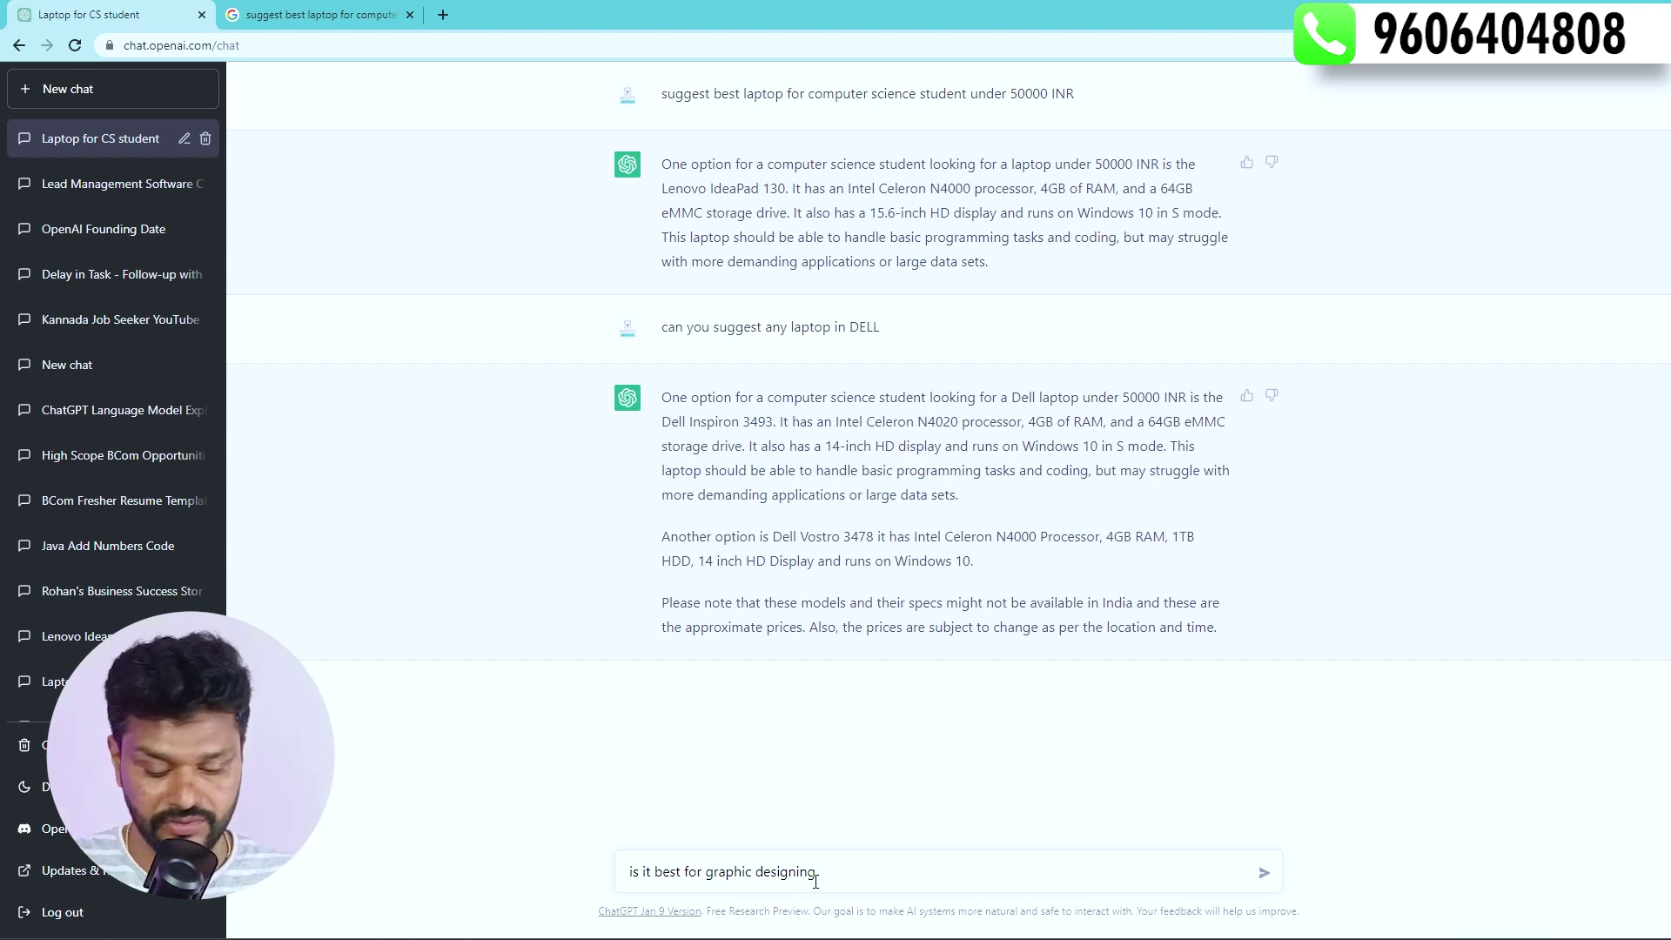
{"action": "key", "text": "Return"}
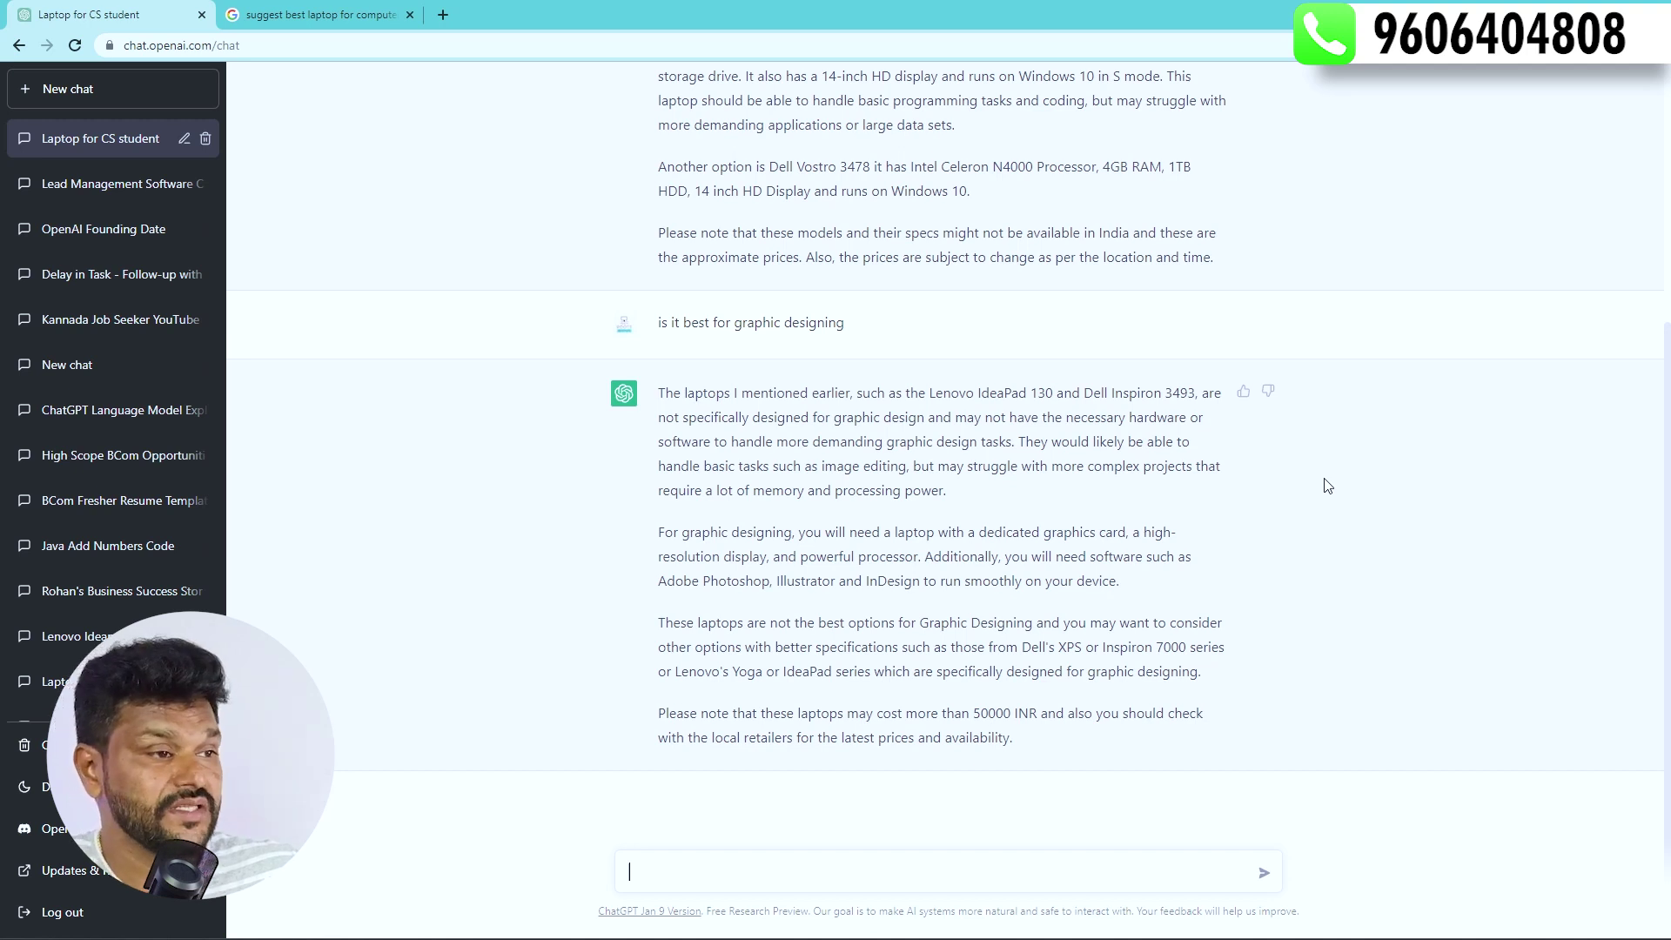
{"action": "left_click_drag", "start_coordinate": [934, 608], "coordinate": [1309, 669]}
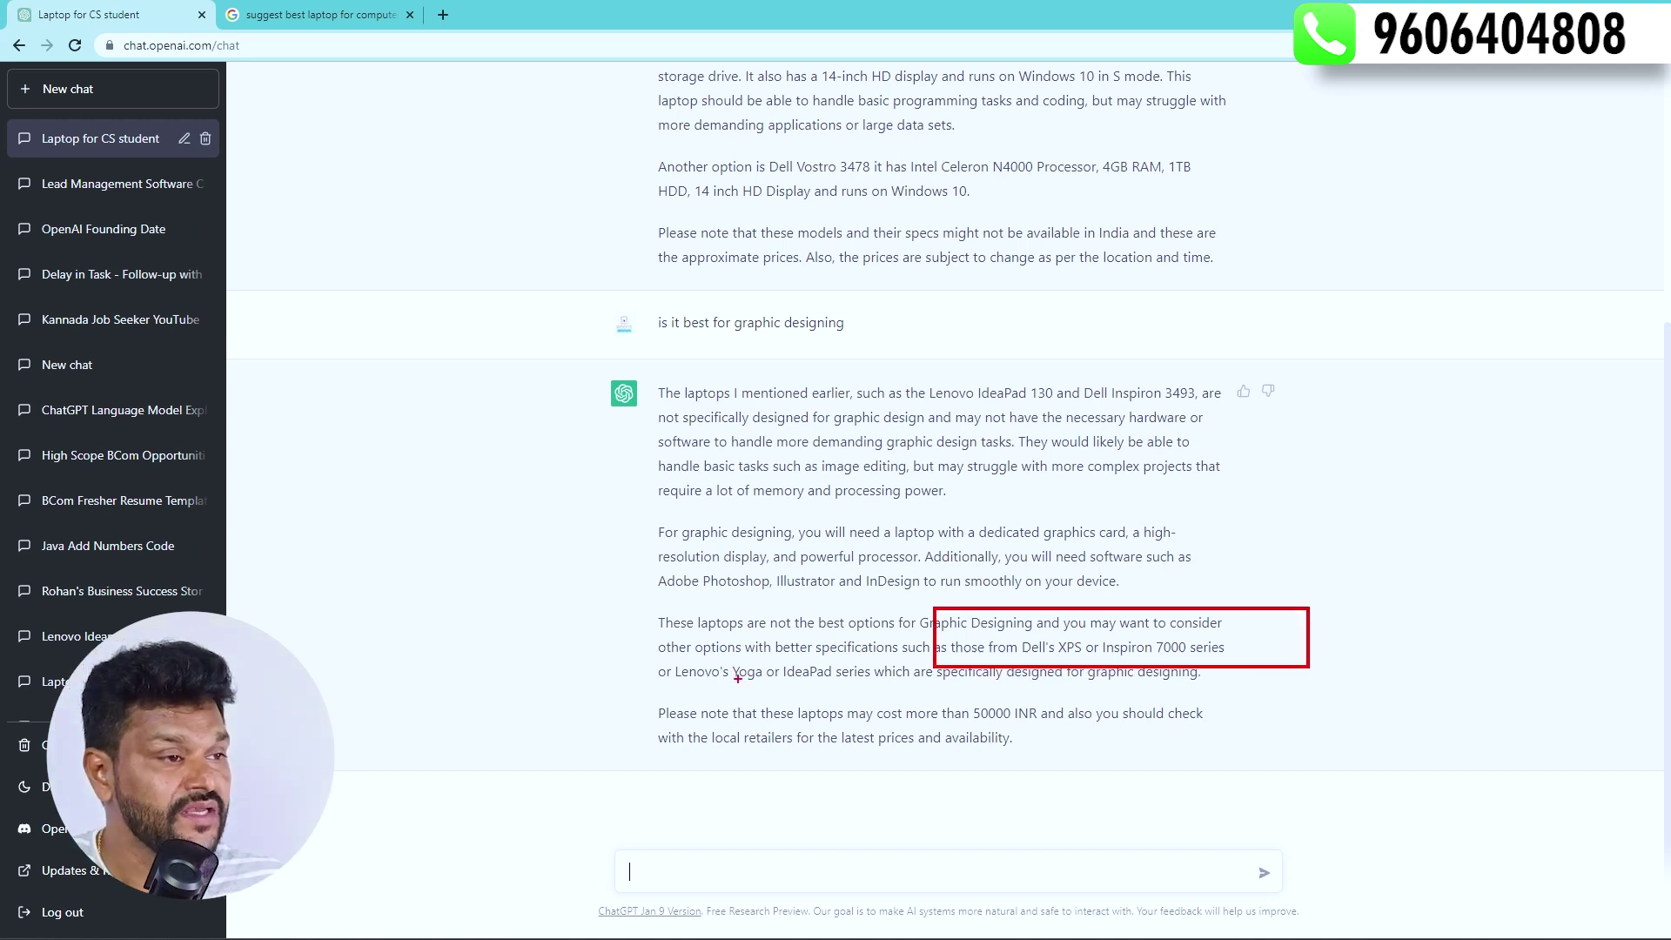
{"action": "left_click_drag", "start_coordinate": [669, 655], "coordinate": [925, 694]}
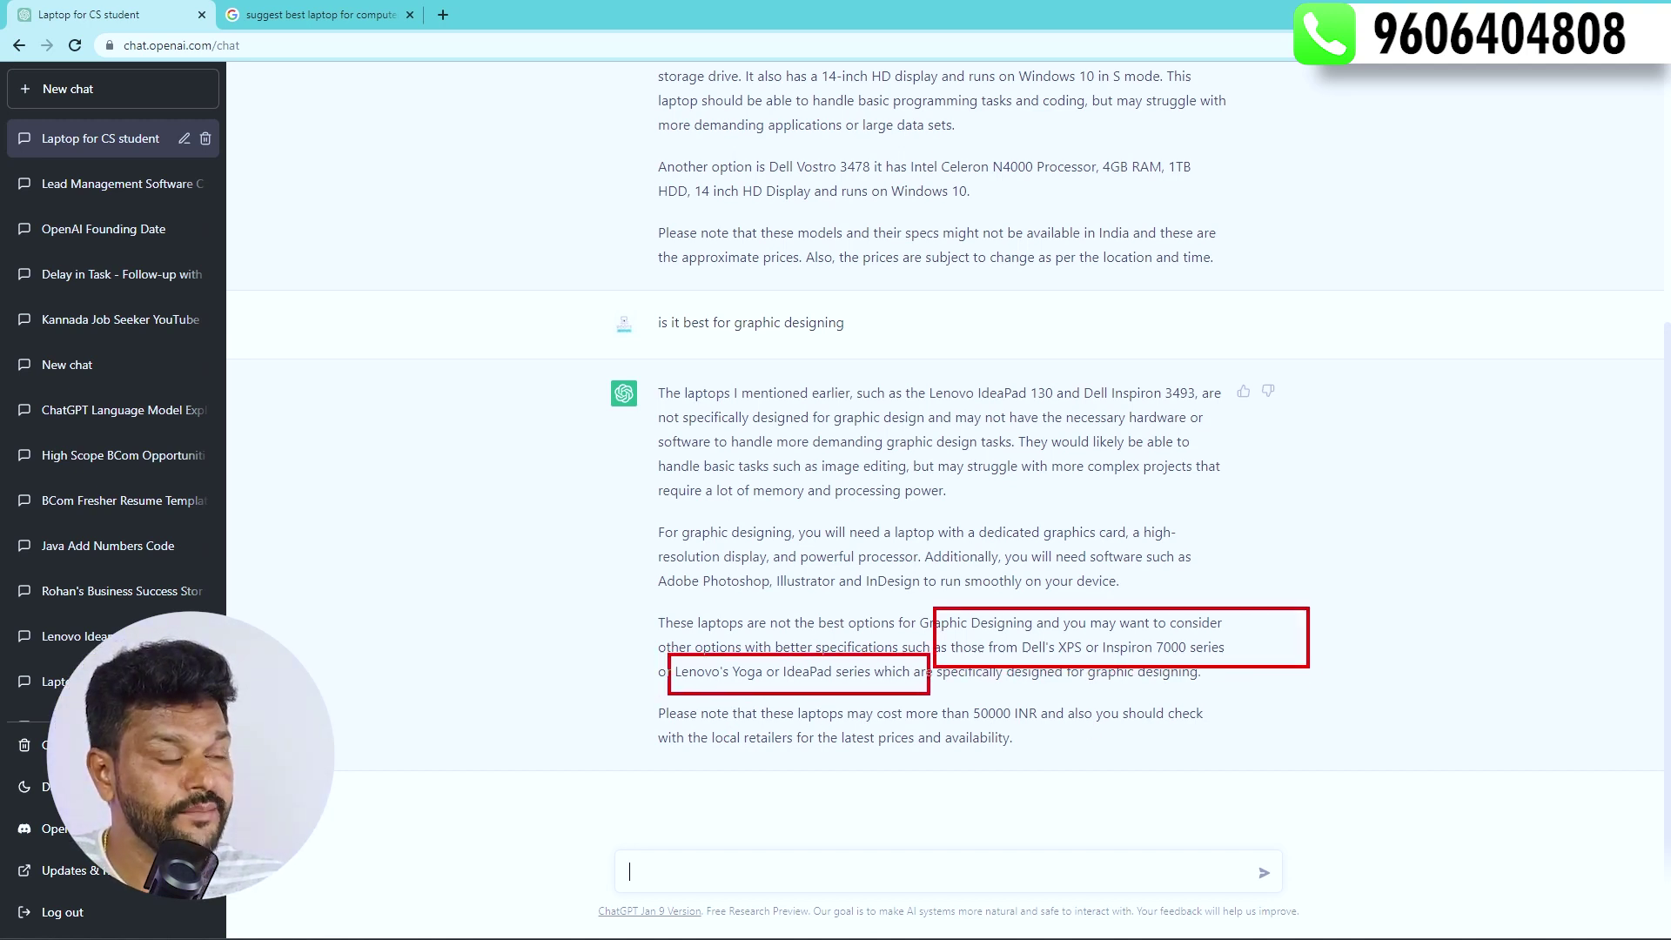
{"action": "left_click_drag", "start_coordinate": [645, 606], "coordinate": [1243, 688]}
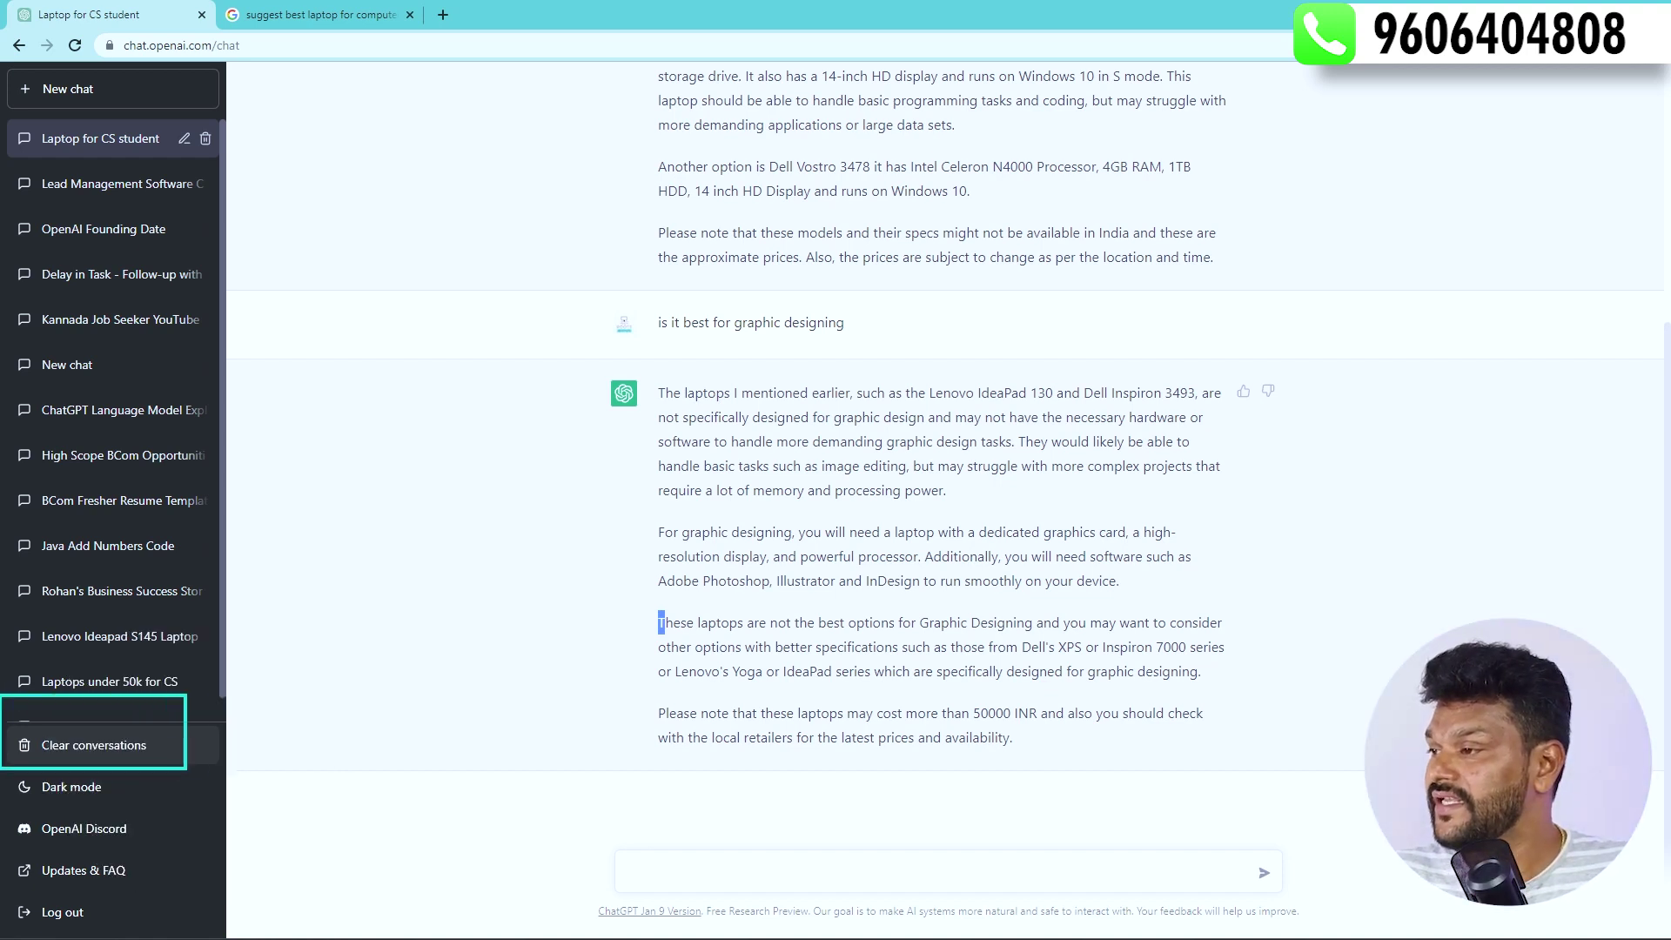
Clear all conversations from the ChatGPT history and confirm the clearing
{"action": "left_click", "coordinate": [98, 749]}
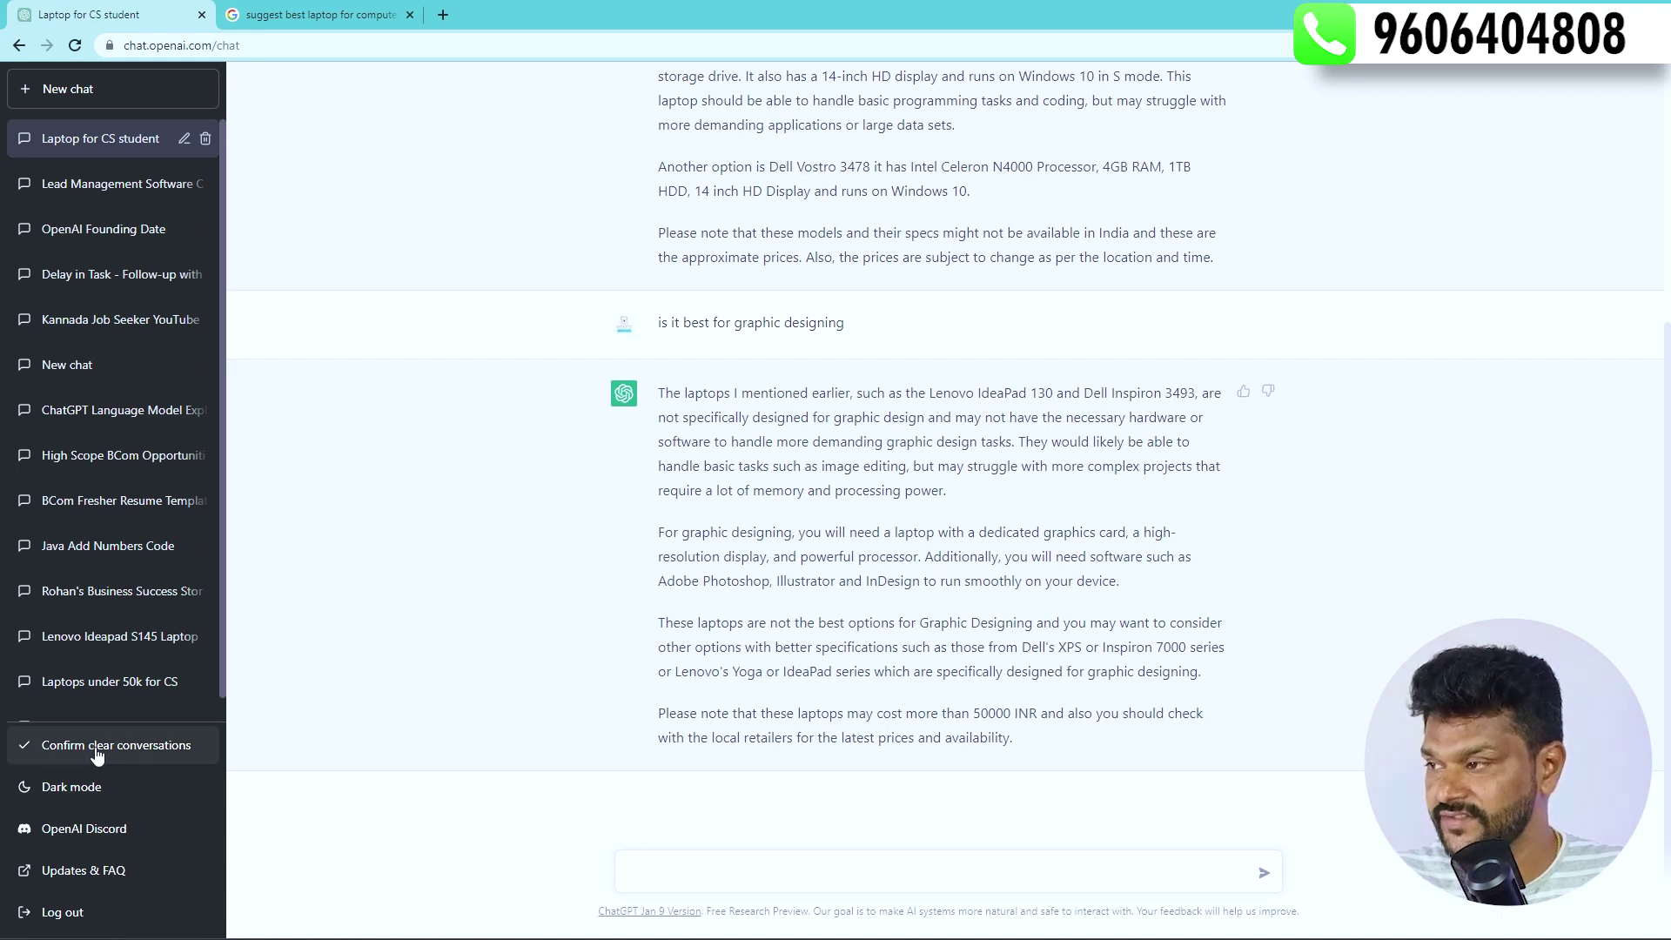
{"action": "left_click", "coordinate": [119, 749]}
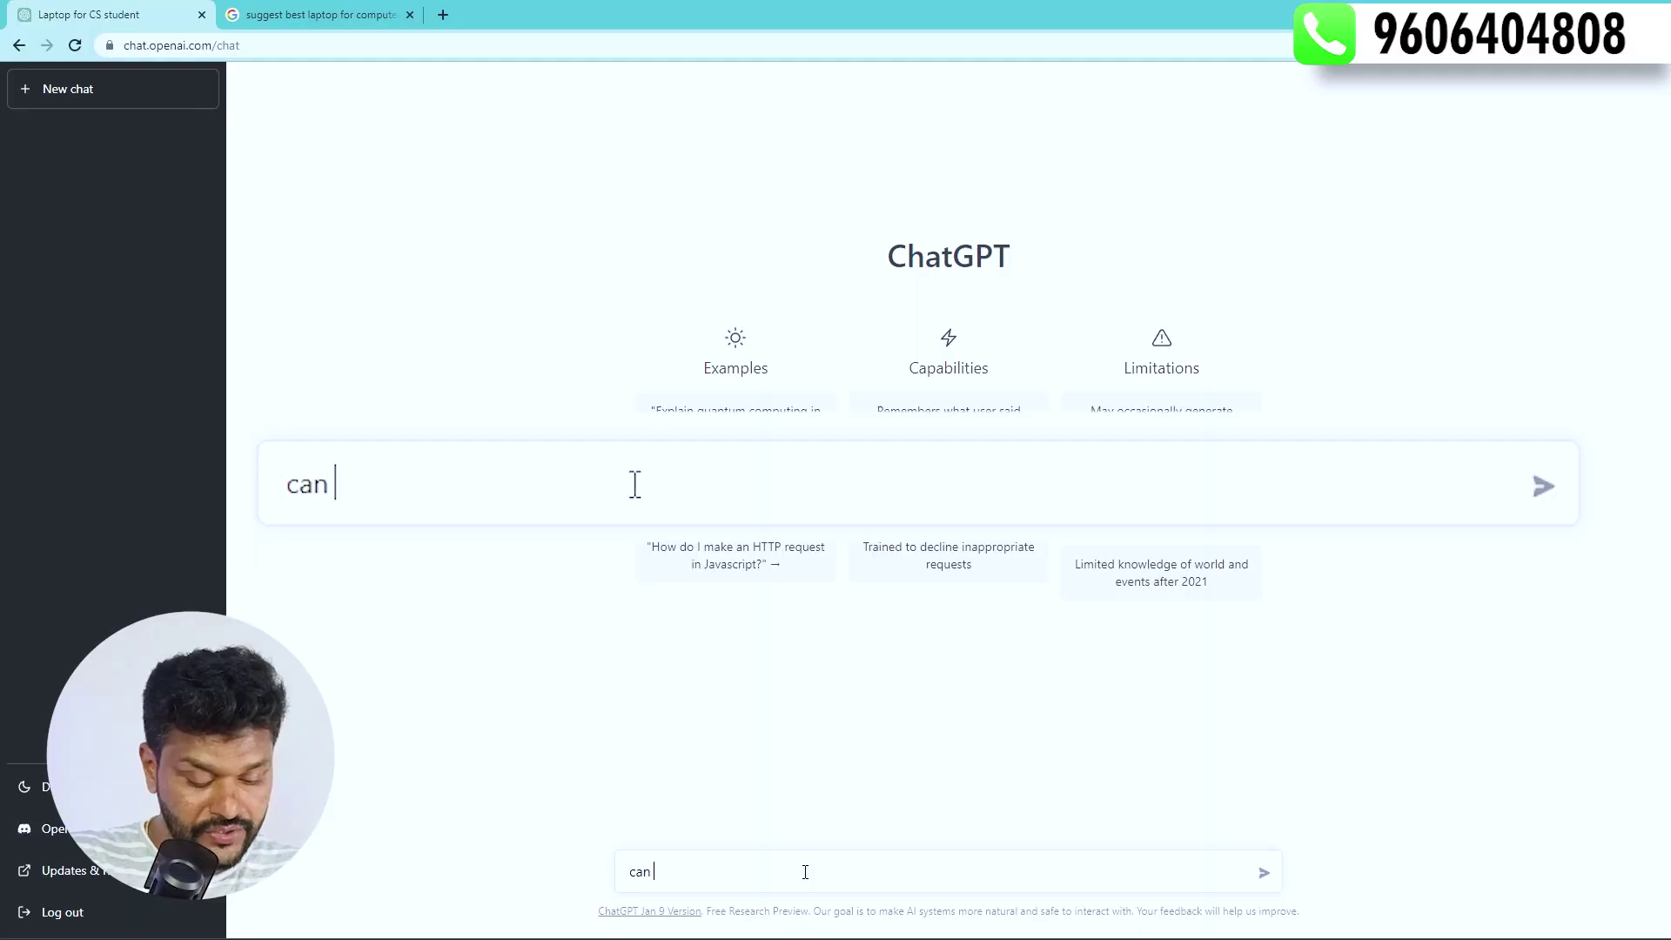
Submit the prompt "can you give me java code to add 2 numbers" in the empty chat
{"action": "type", "text": "you give me java c"}
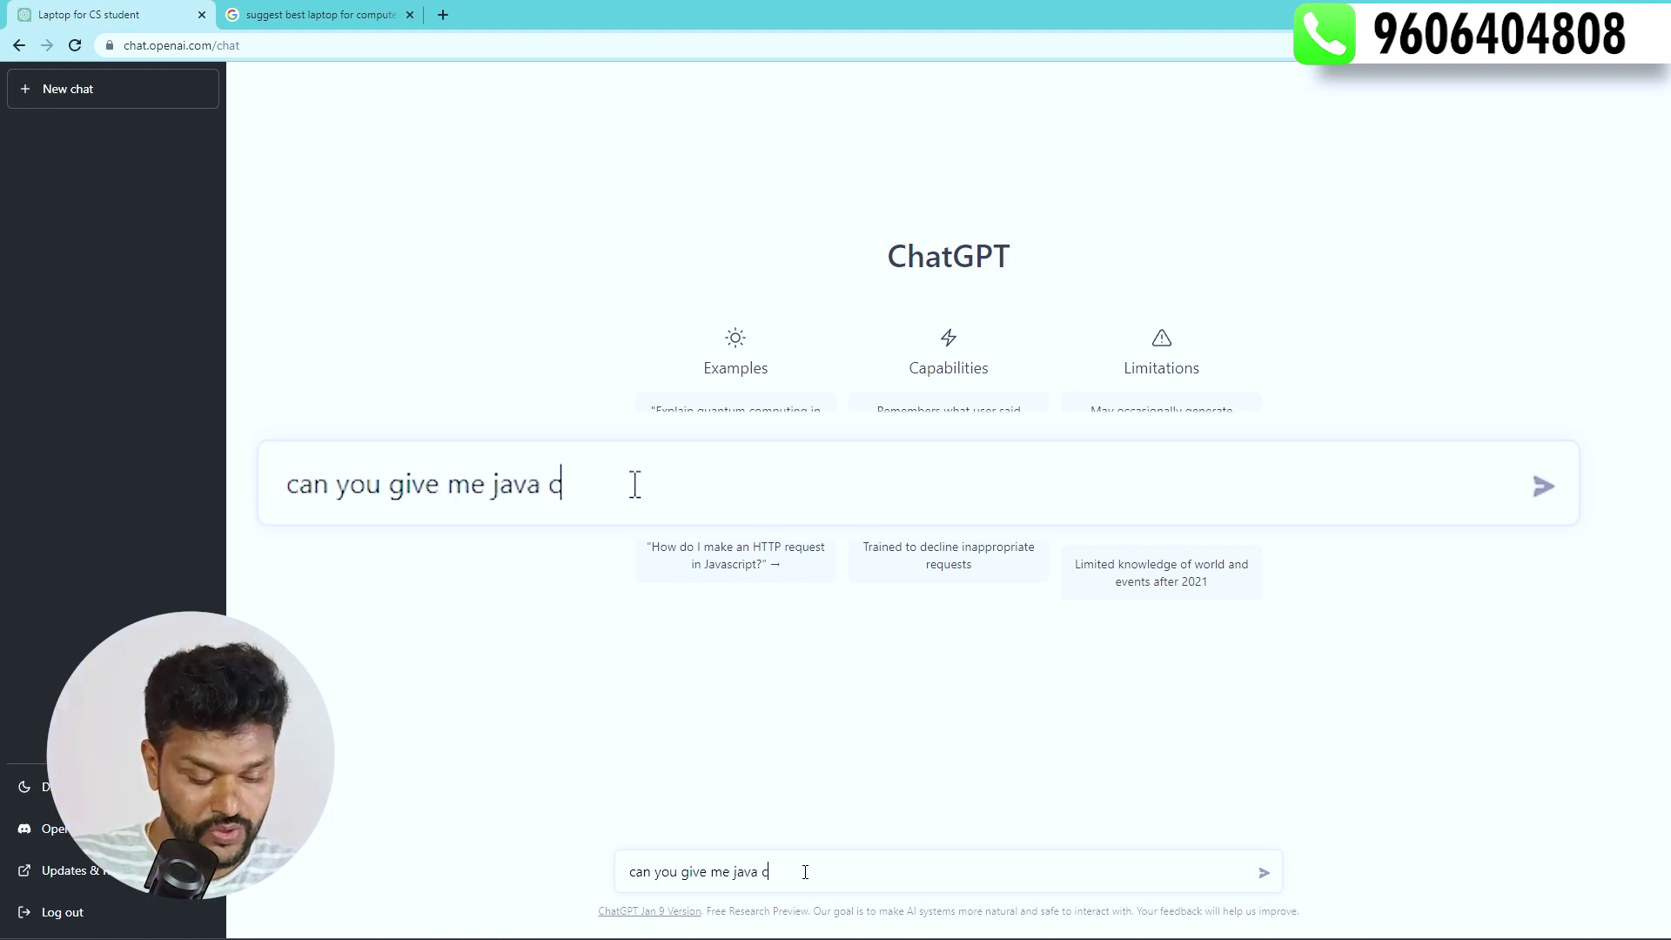
{"action": "type", "text": "ode to add 2 numbers"}
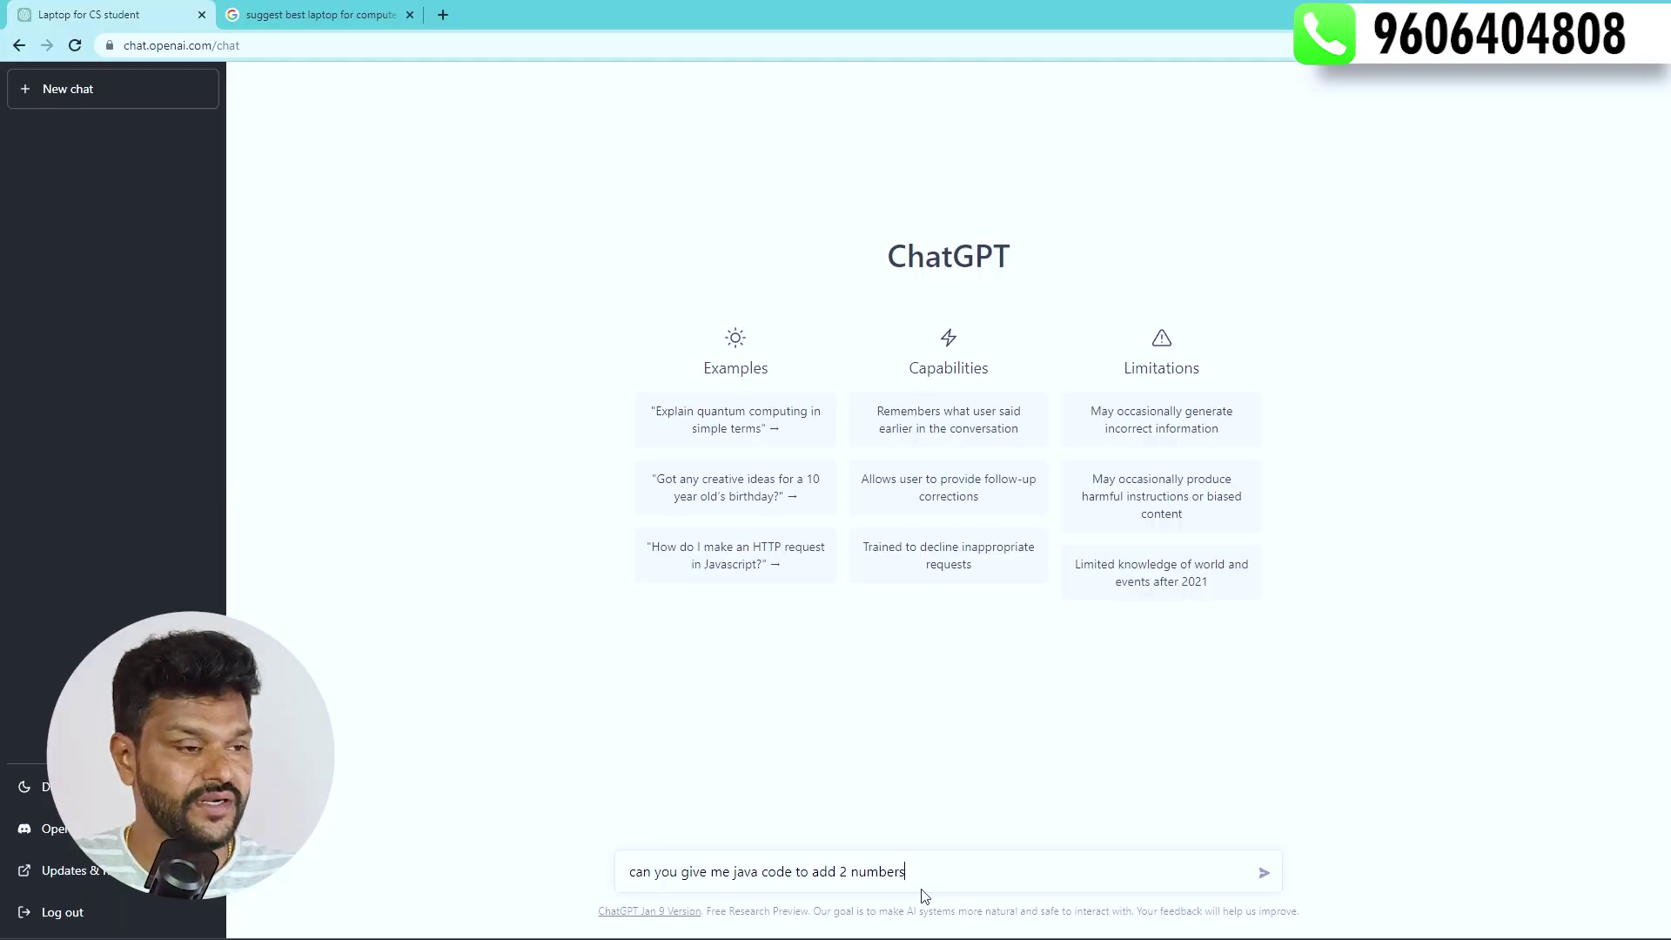
{"action": "key", "text": "Return"}
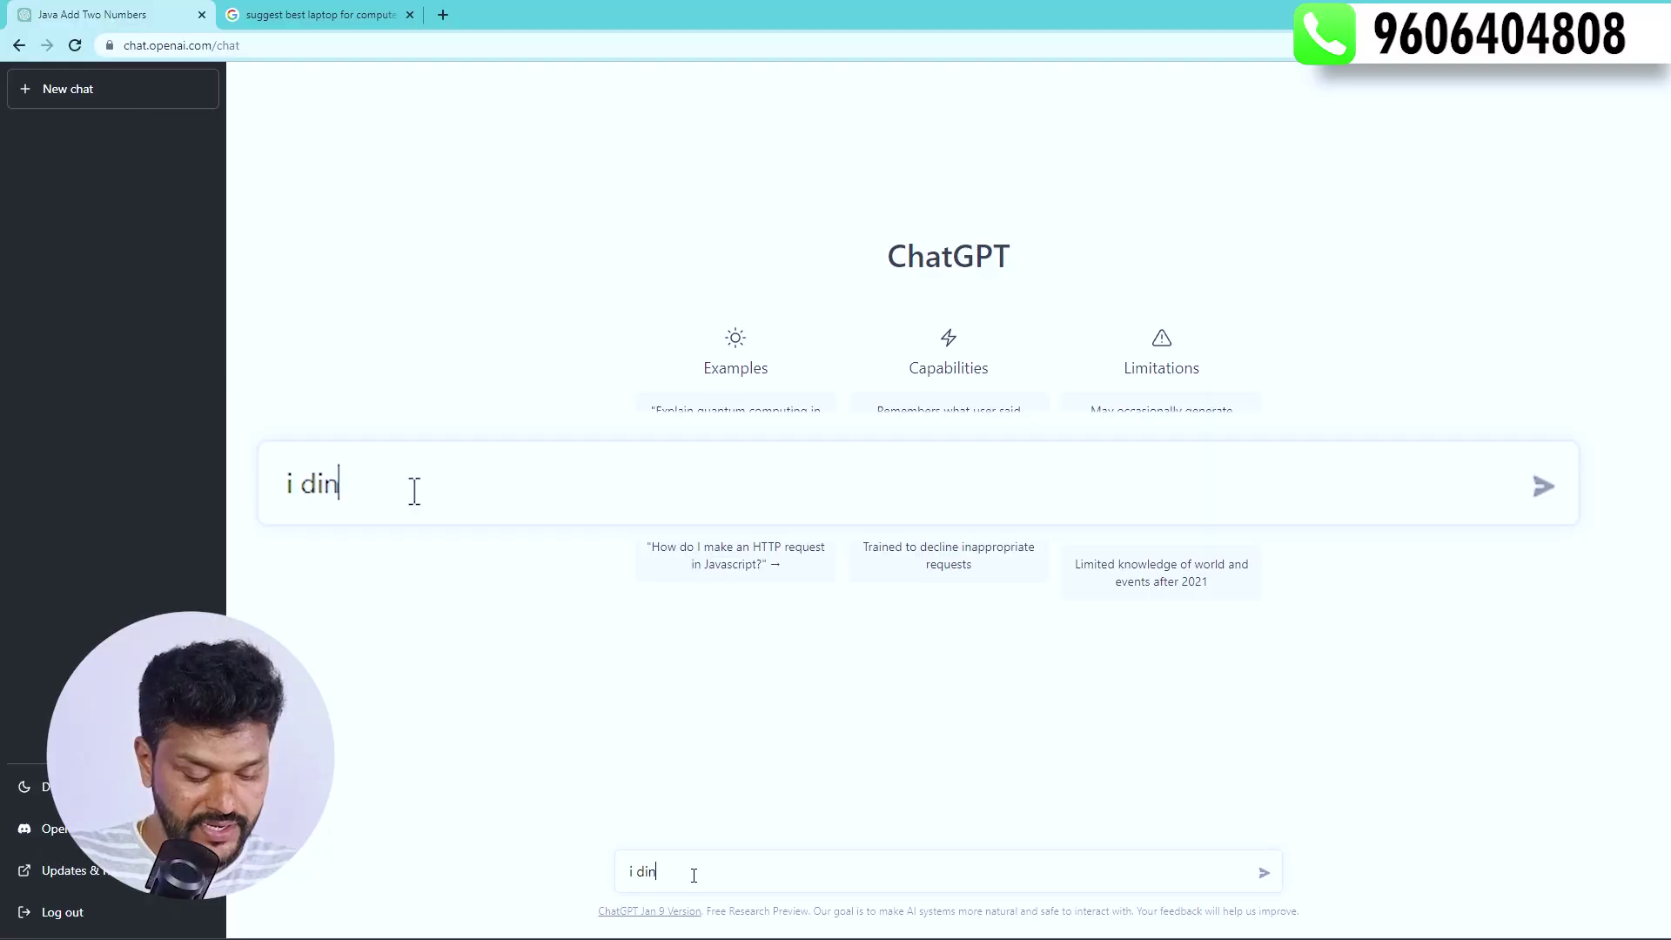
Write the opening of the prompt in the empty chat: "i dint complete the task which was given by my boss,"
{"action": "type", "text": "t5 "}
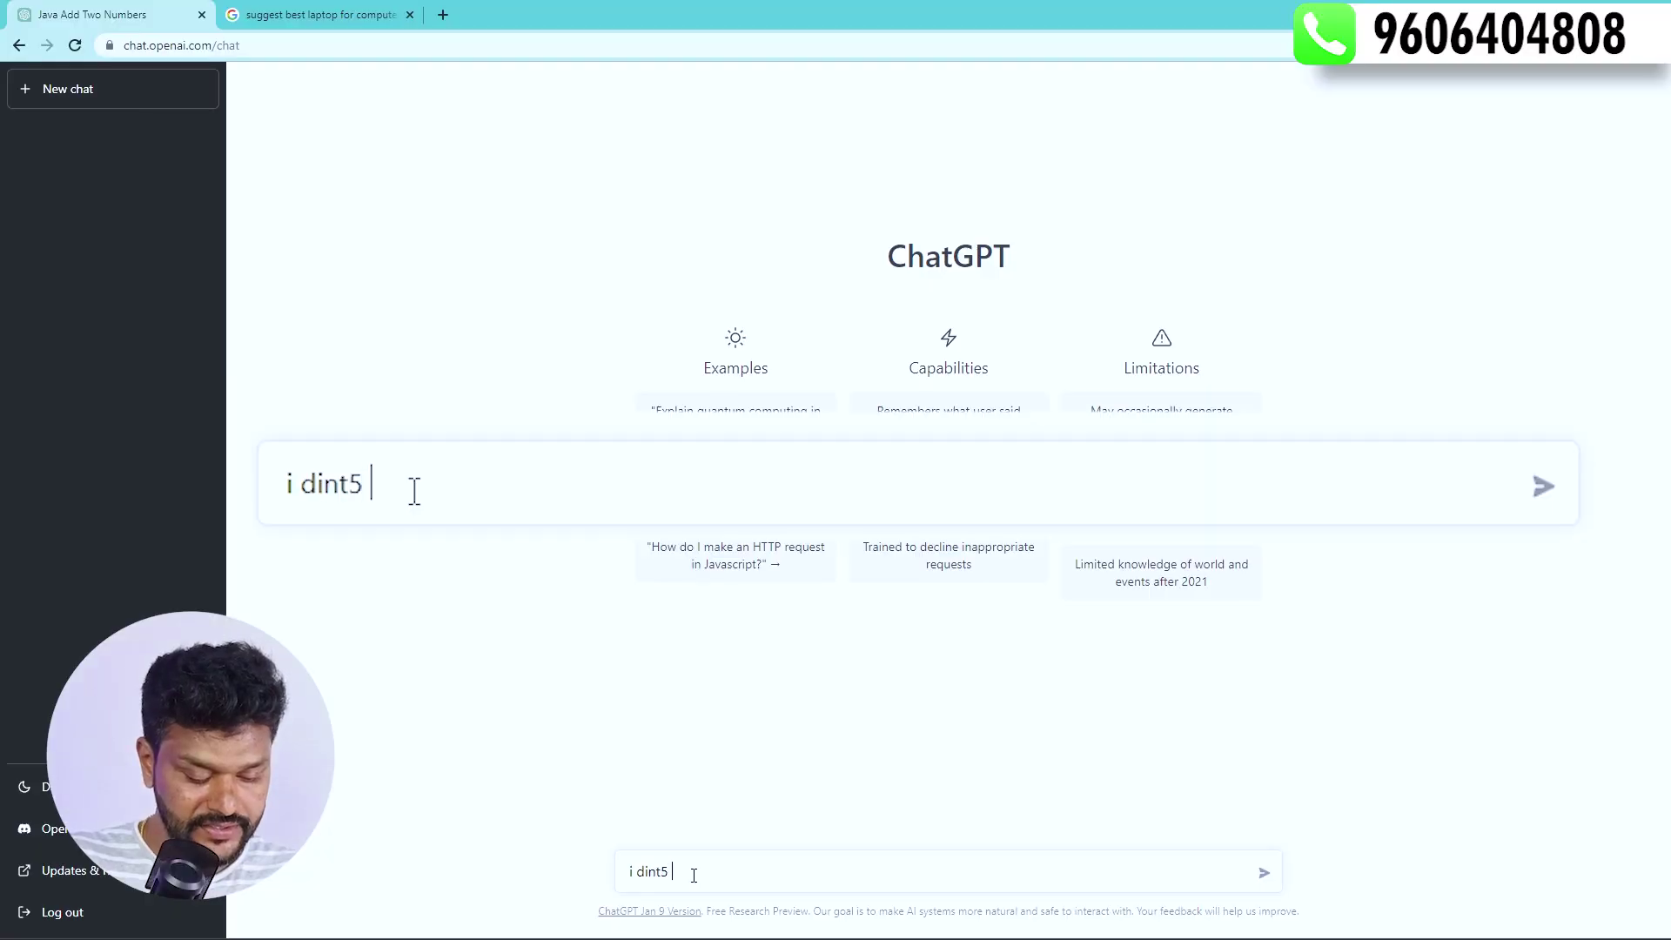
{"action": "type", "text": "complete "}
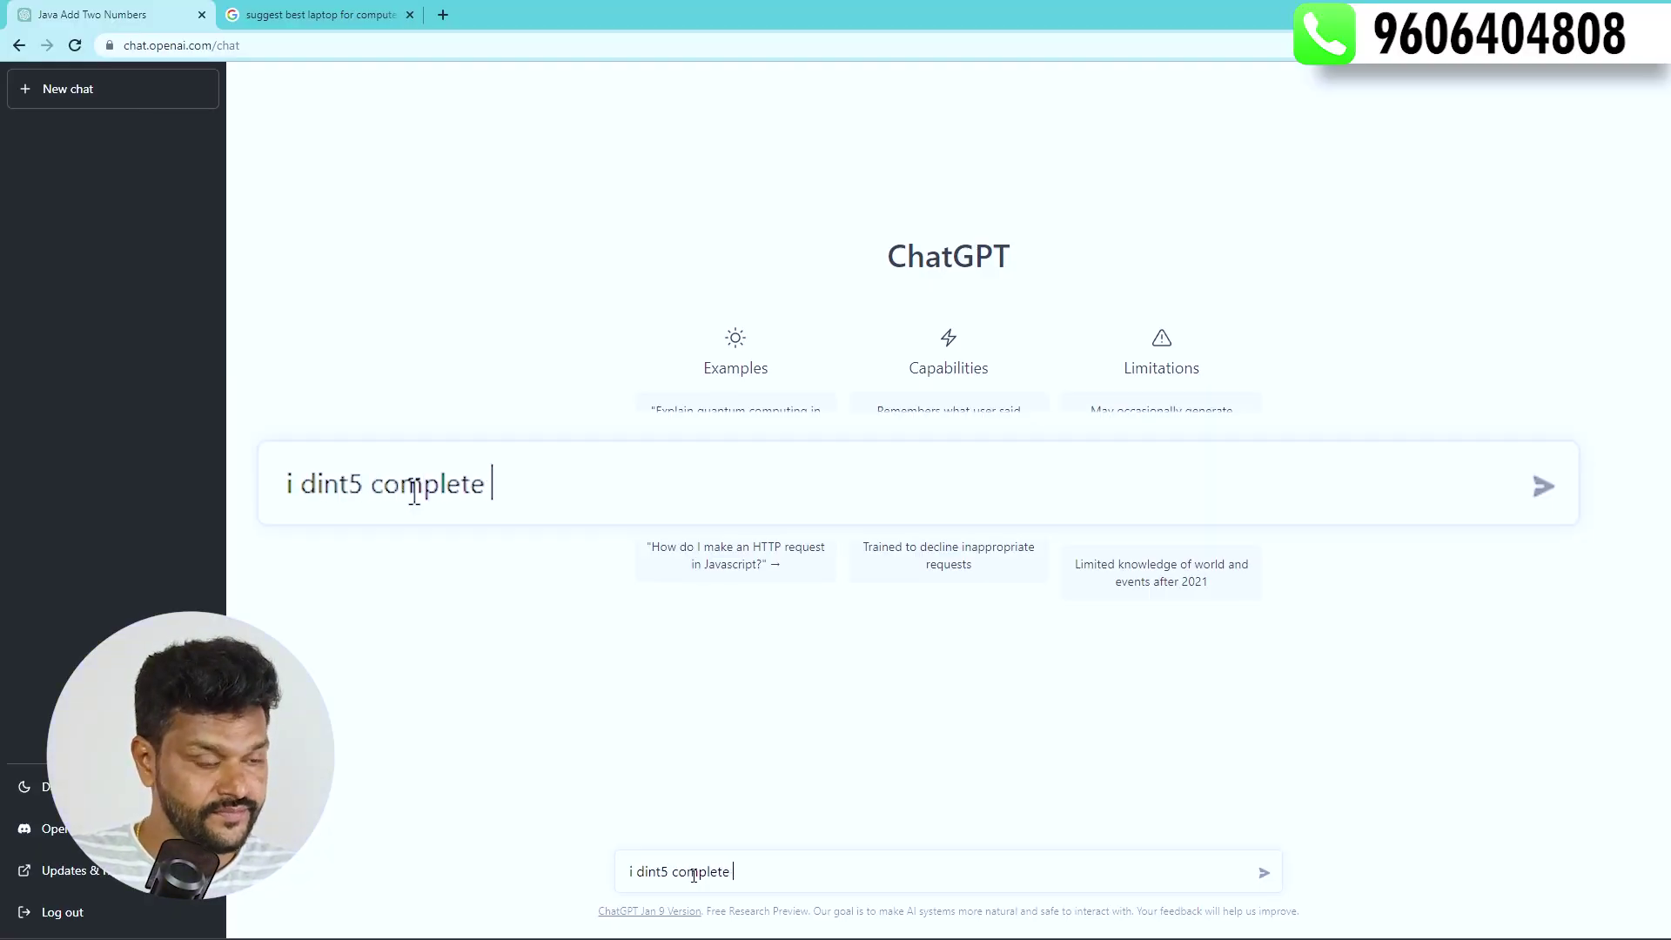
{"action": "type", "text": "the t"}
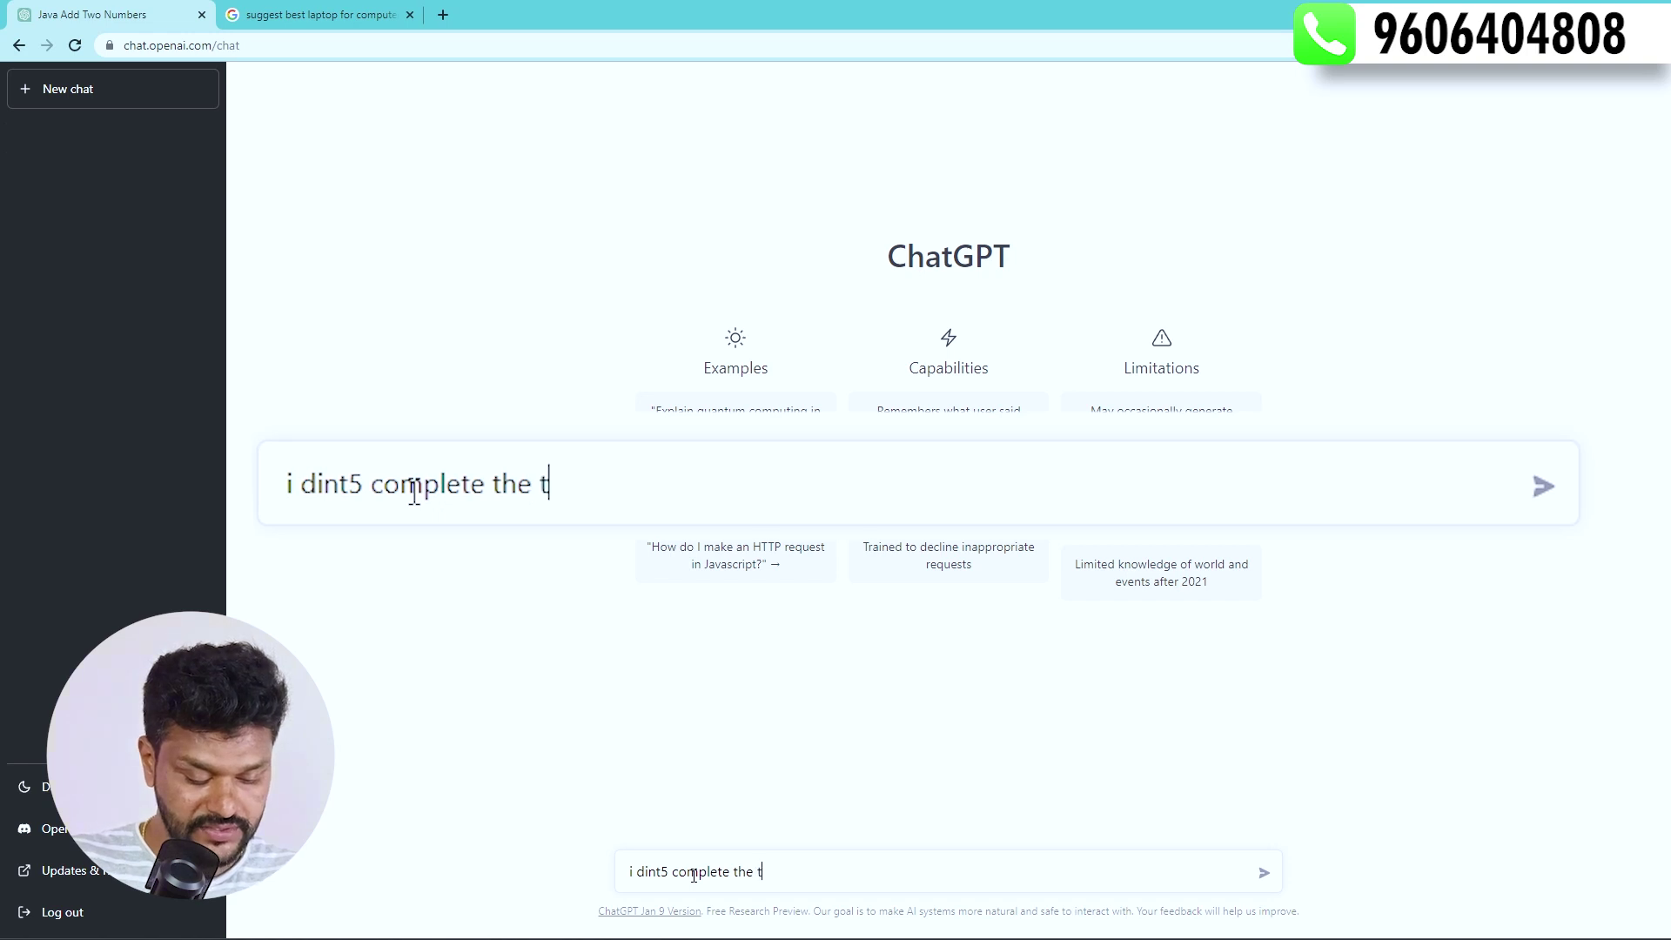
{"action": "type", "text": "ask which "}
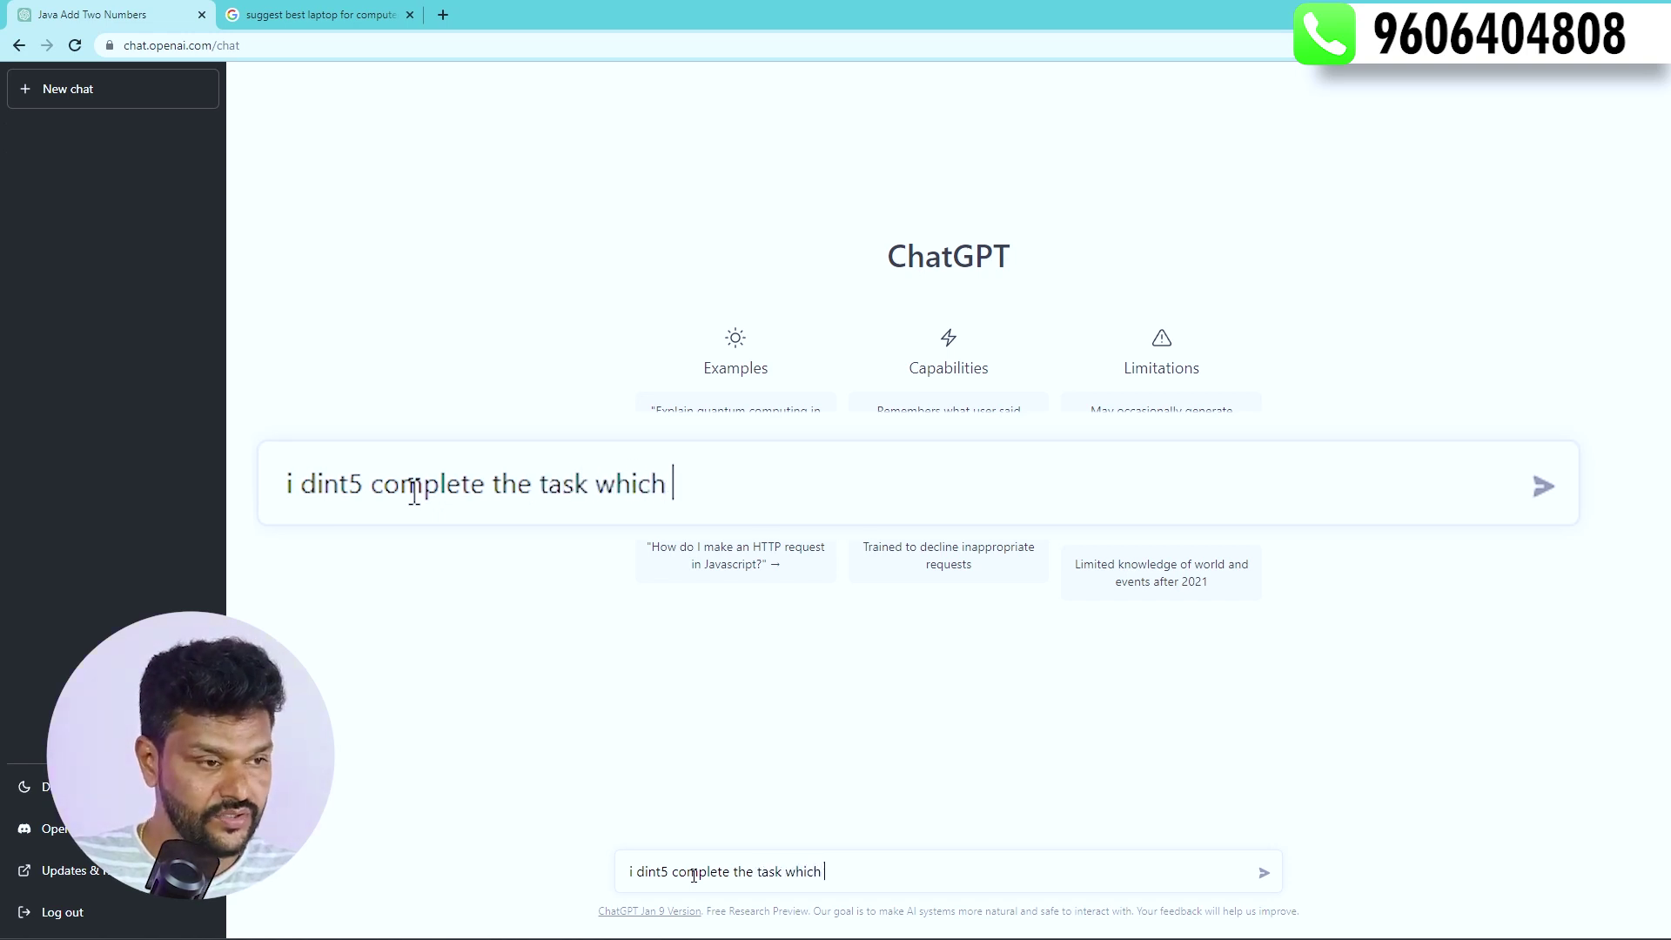
{"action": "type", "text": "was "}
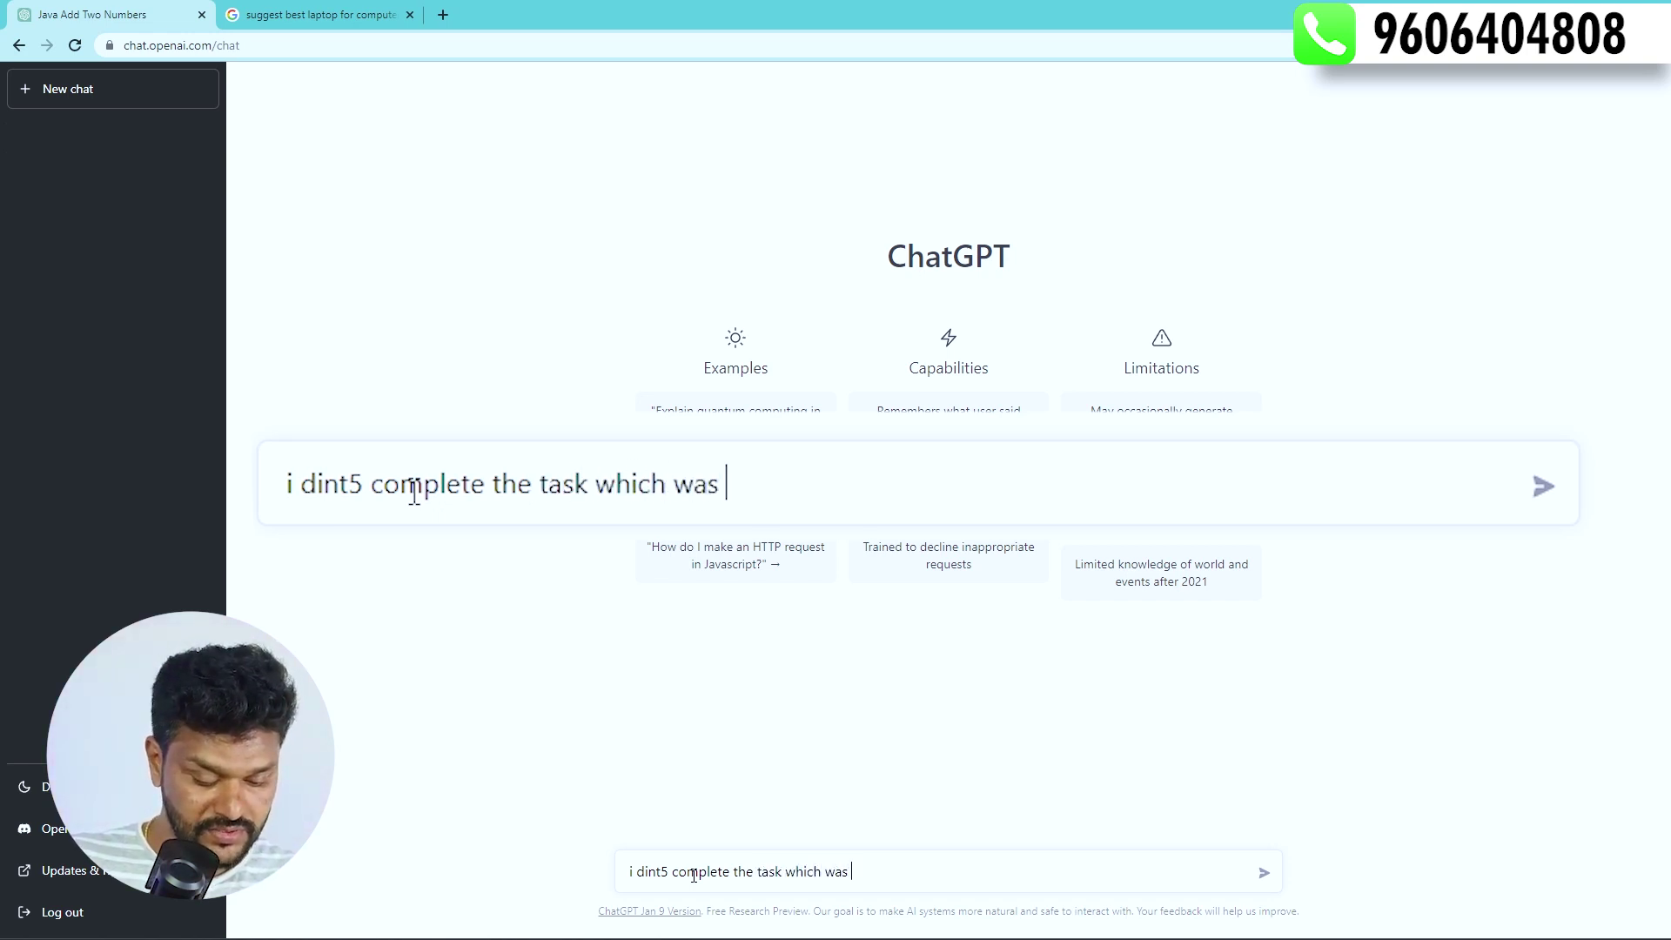
{"action": "type", "text": "given by"}
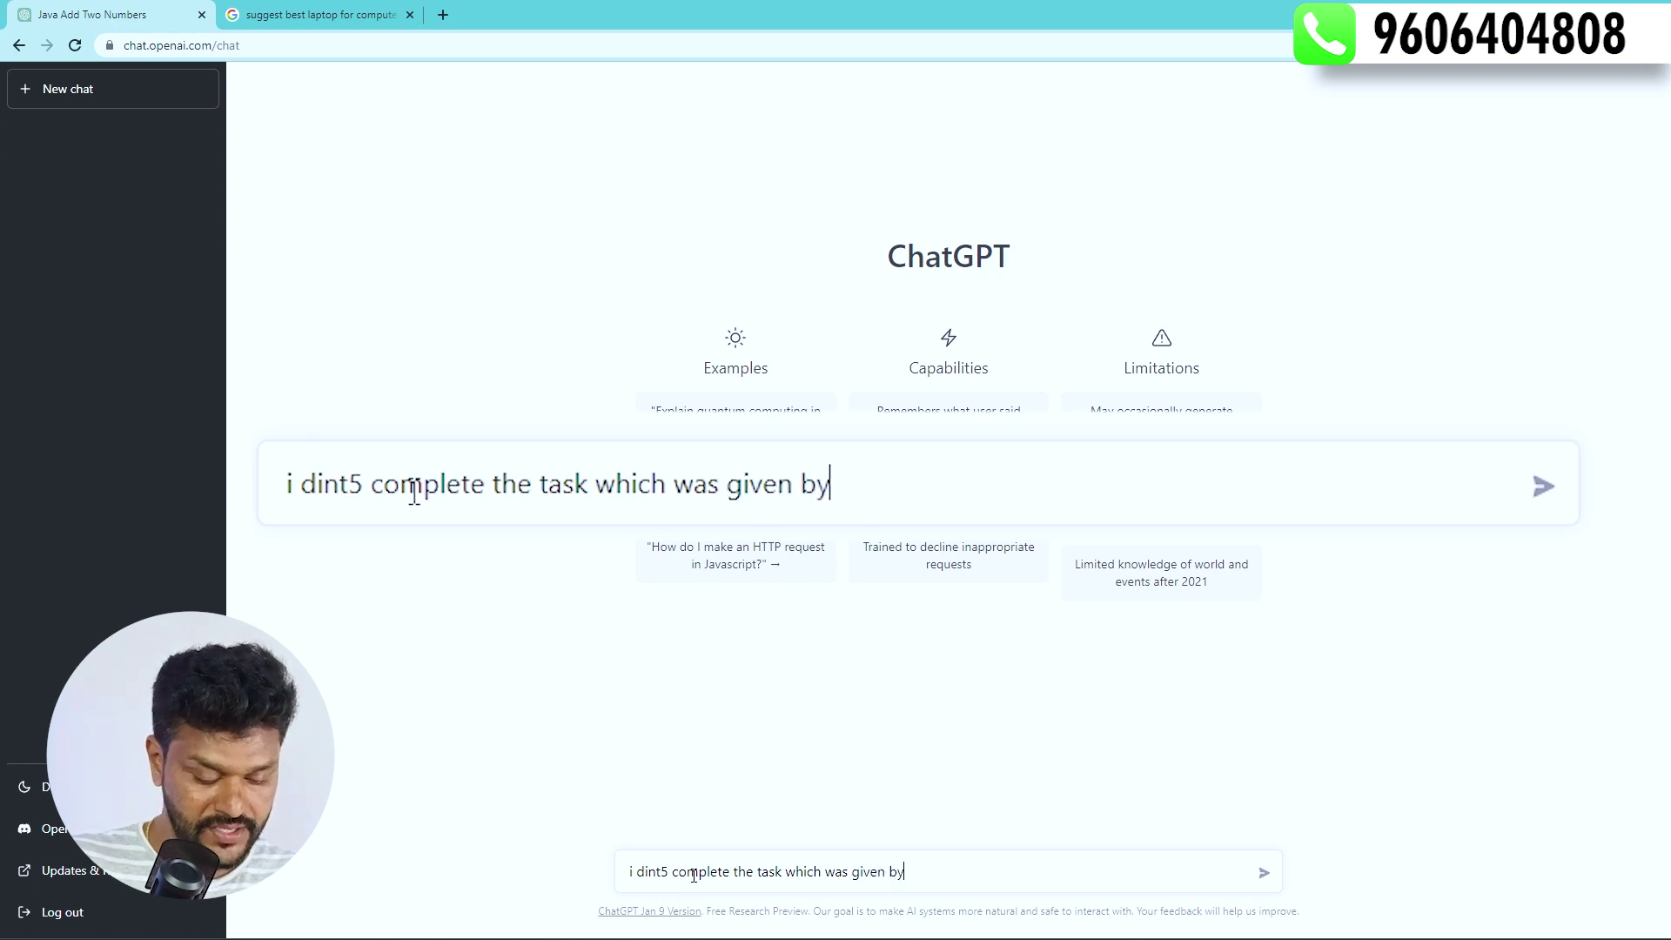
{"action": "type", "text": " my bosss"}
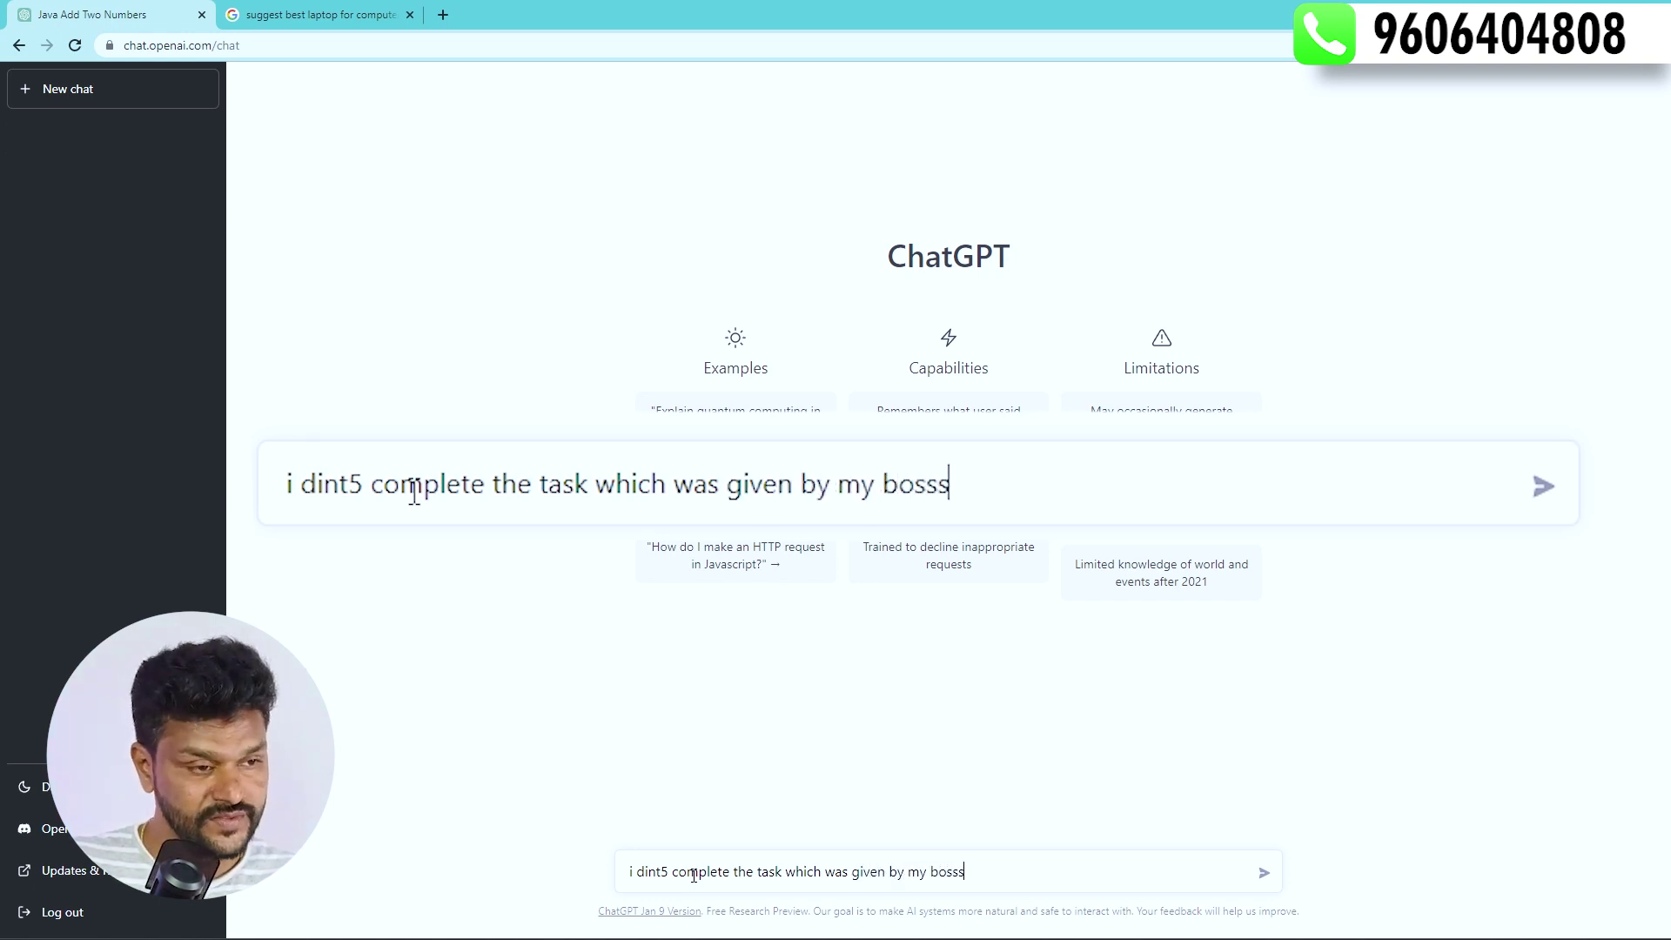
{"action": "key", "text": "BackSpace"}
{"action": "type", "text": ", n"}
{"action": "key", "text": "BackSpace"}
Continue the prompt with "i want to reply to his mail, can you suggest me what i should reply him" and submit it
{"action": "type", "text": "i want to "}
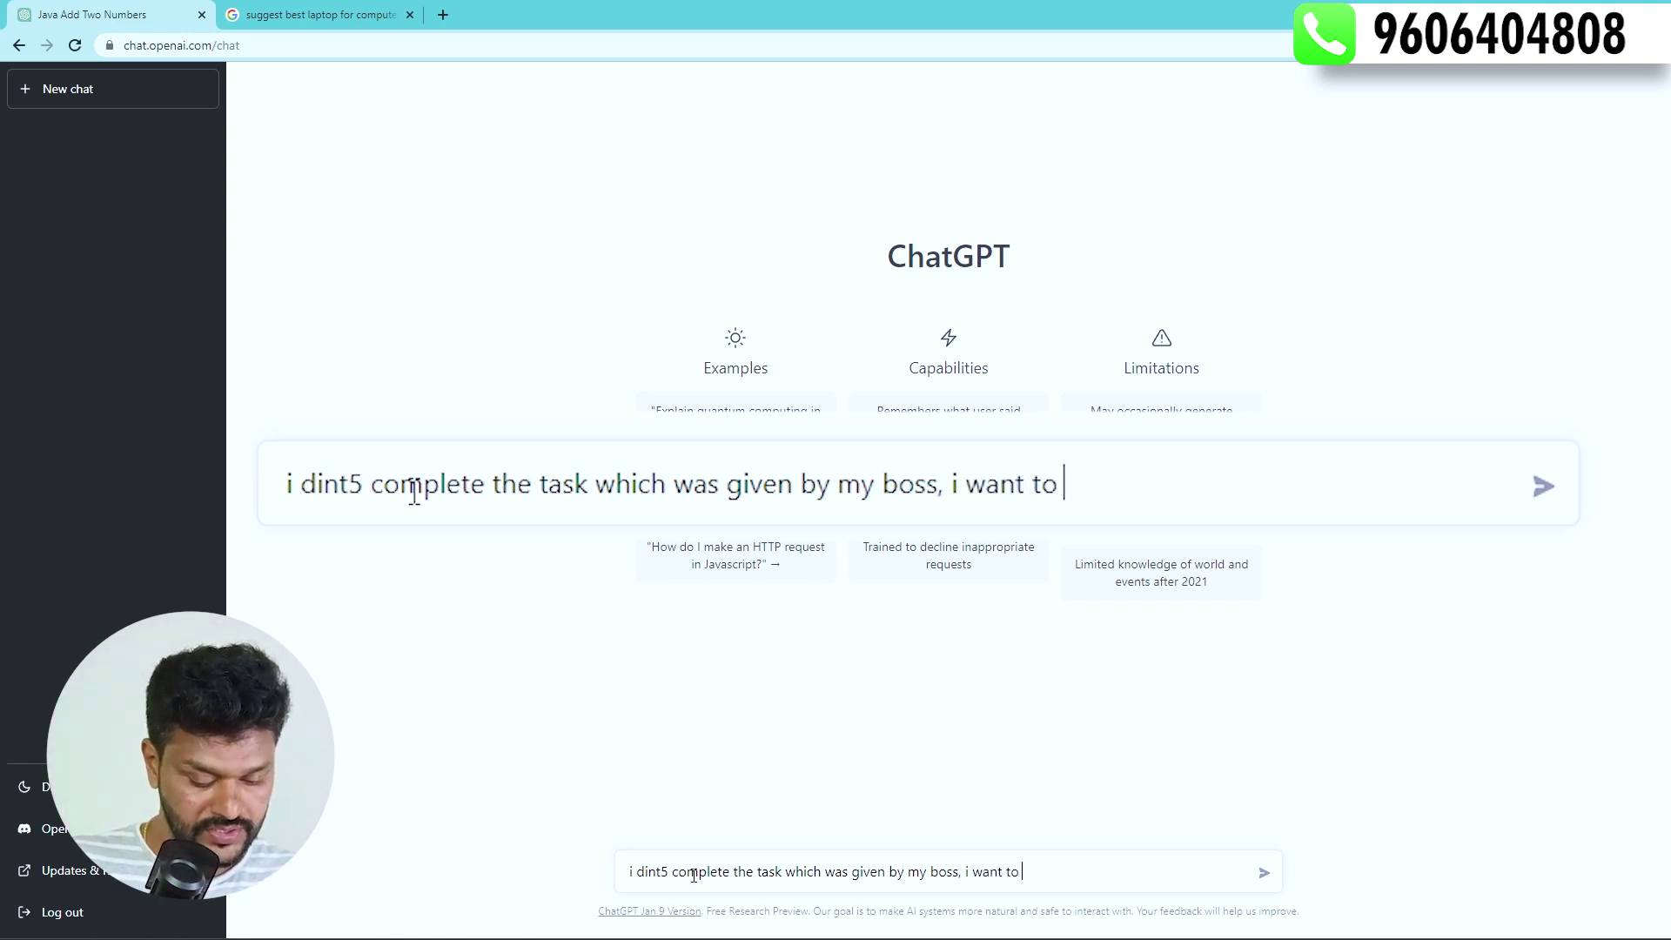
{"action": "type", "text": "reply"}
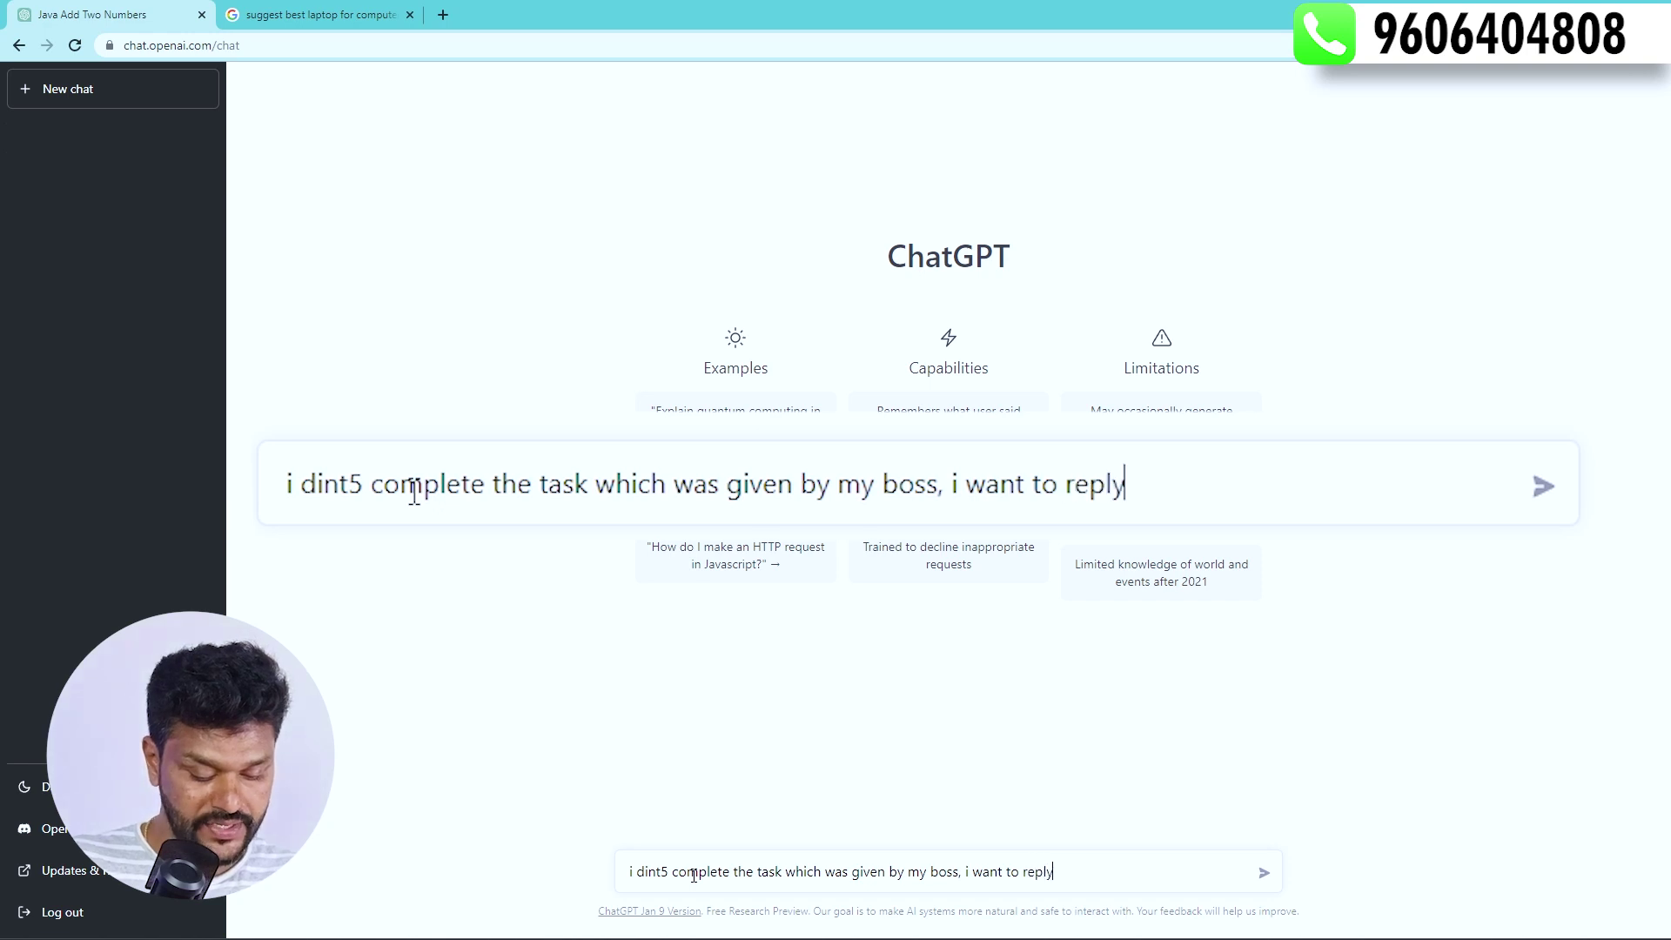
{"action": "type", "text": " to his mail"}
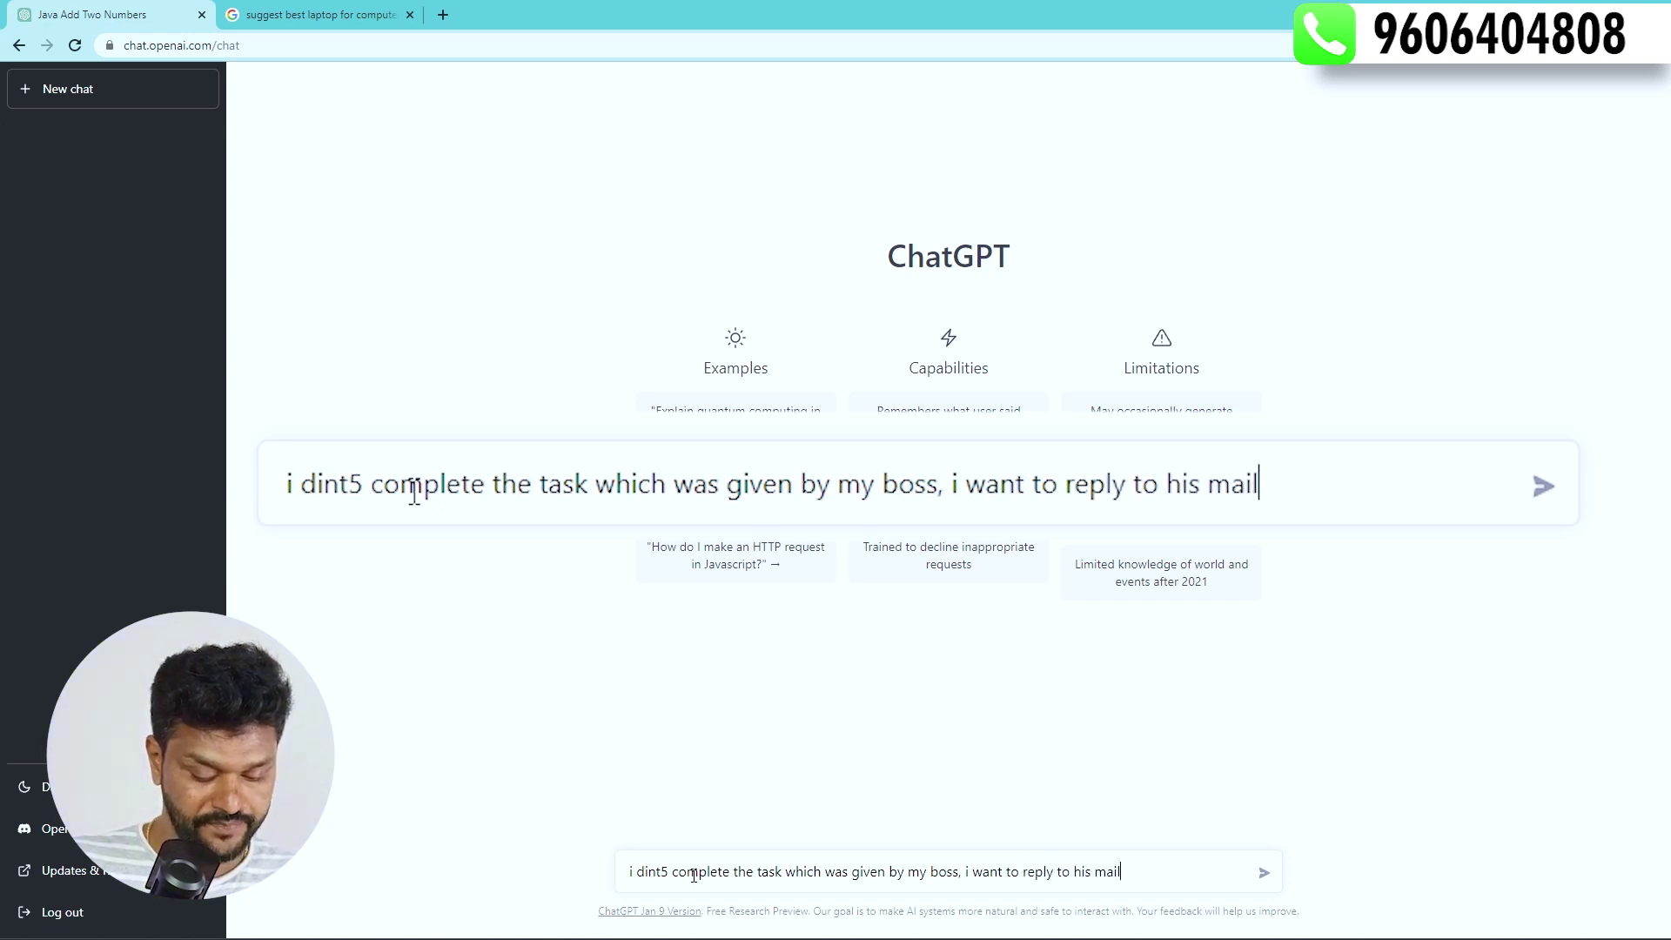
{"action": "type", "text": ", ca"}
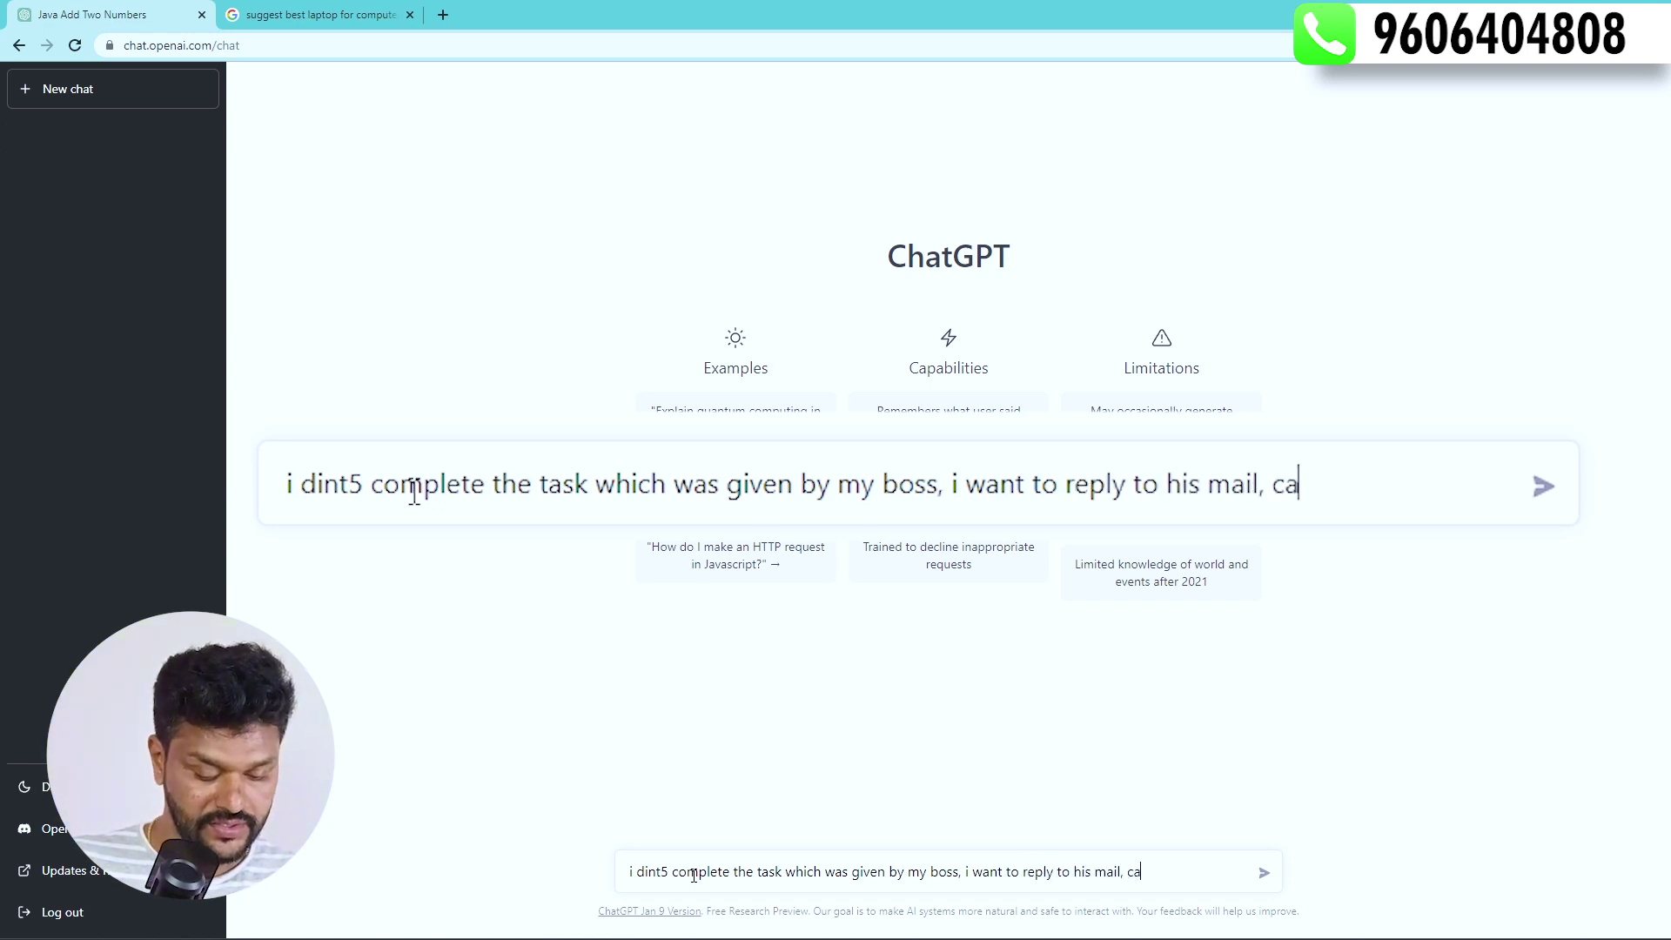
{"action": "type", "text": "n you sugge"}
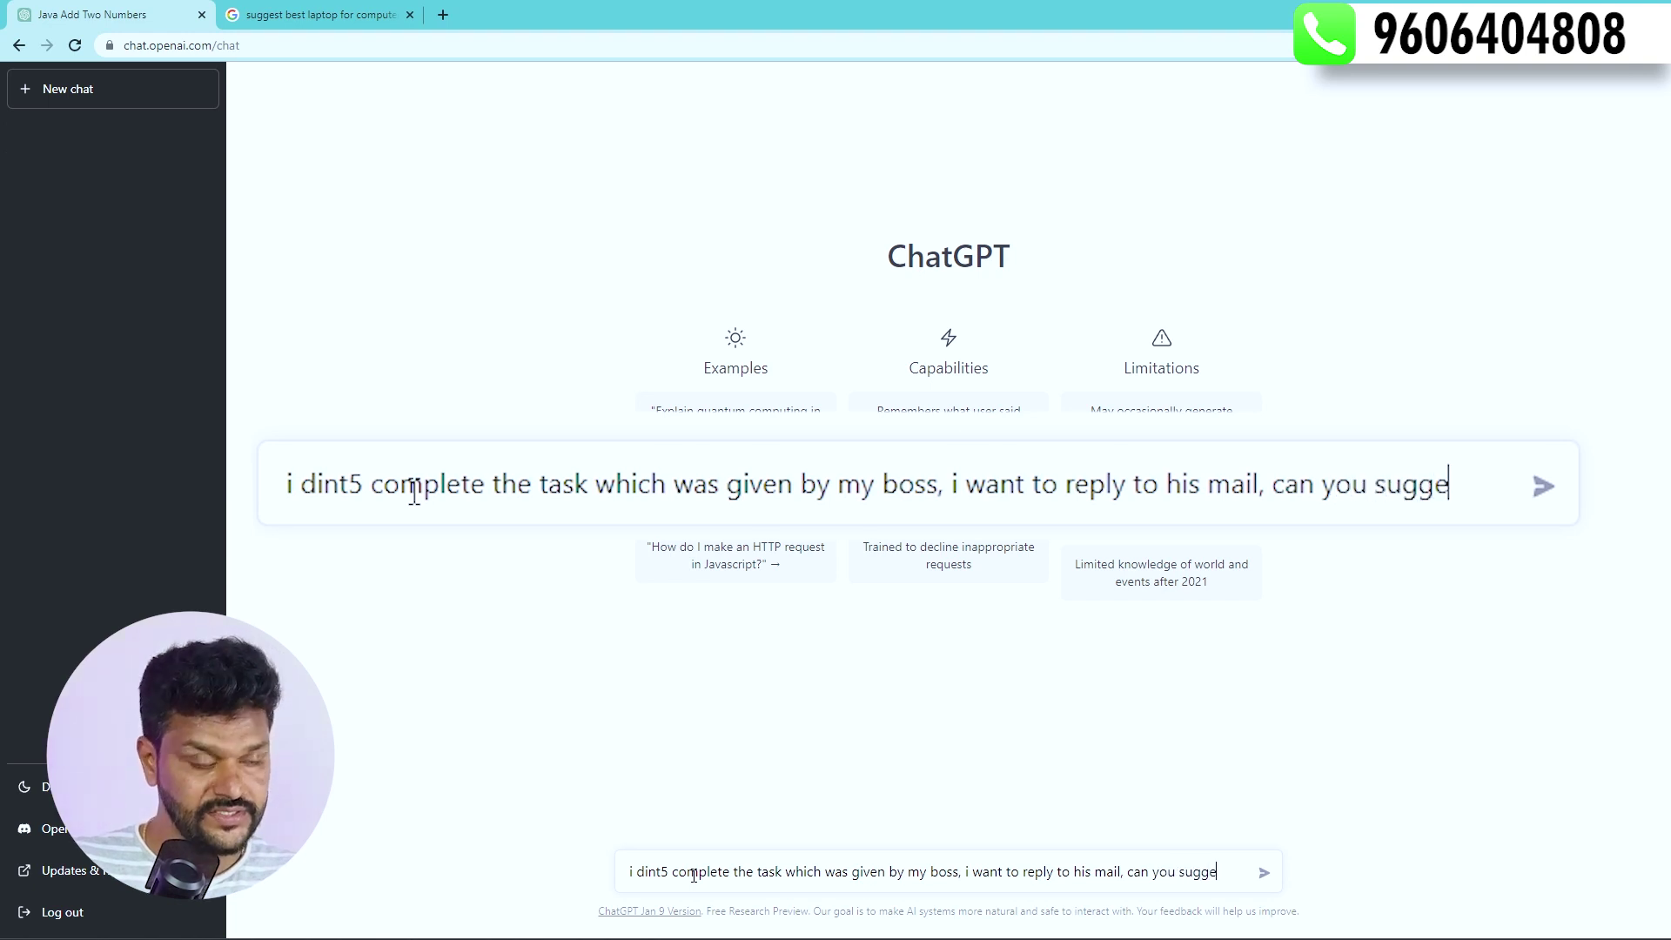
{"action": "type", "text": "st me w"}
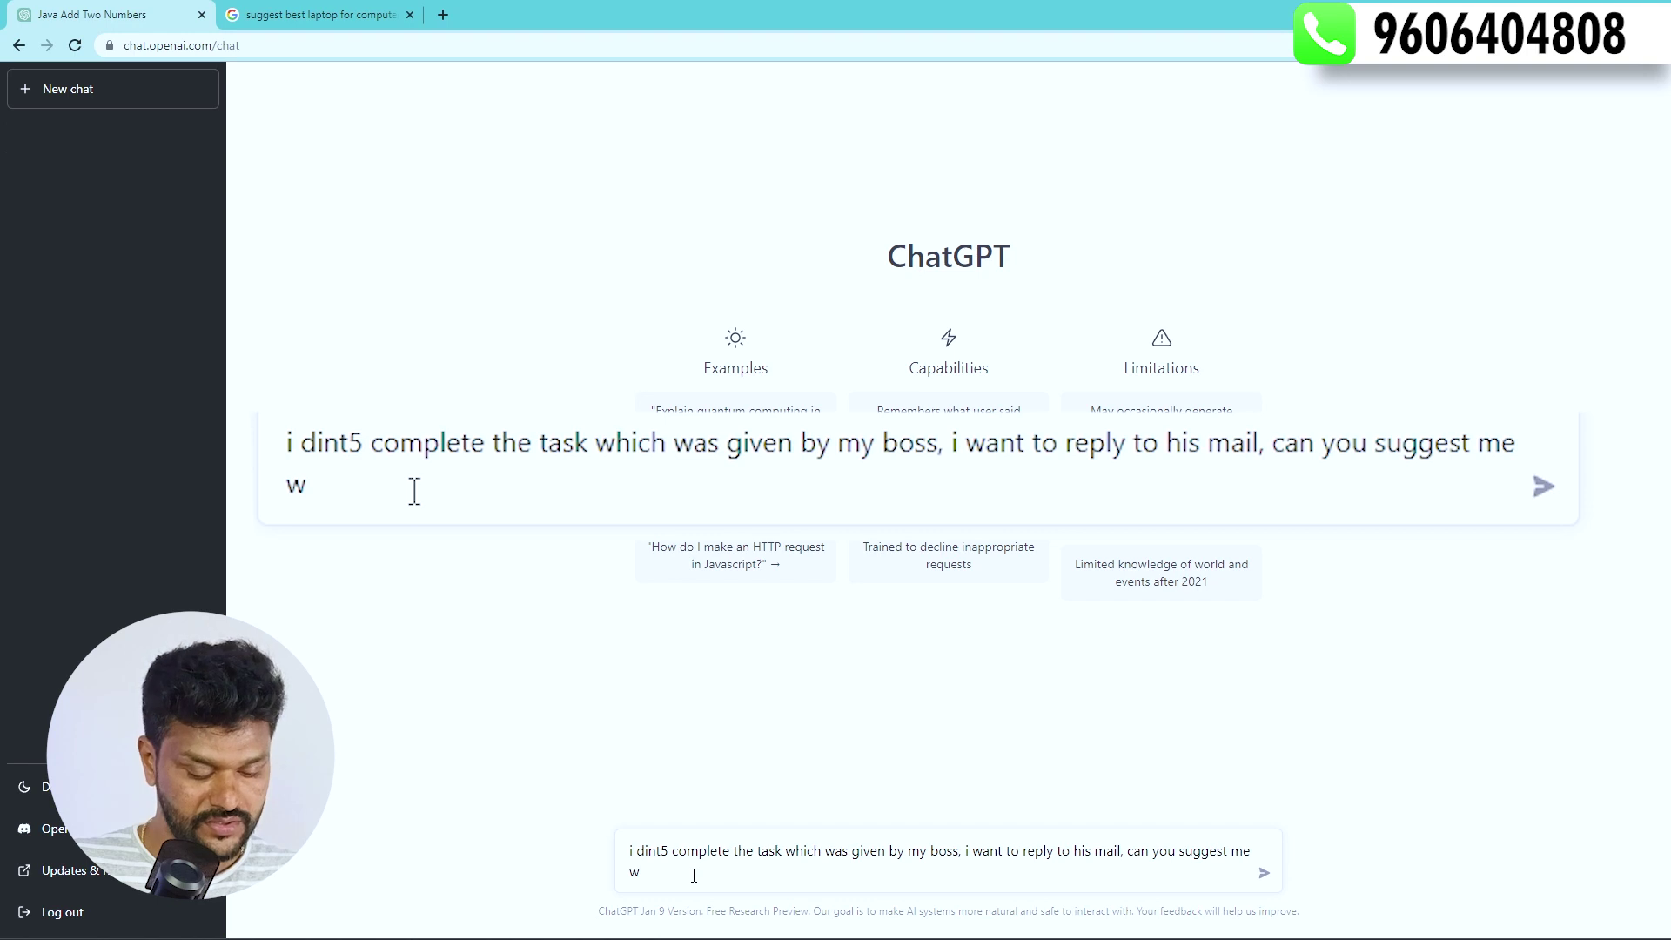
{"action": "type", "text": "he"}
{"action": "key", "text": "BackSpace"}
{"action": "type", "text": "at "}
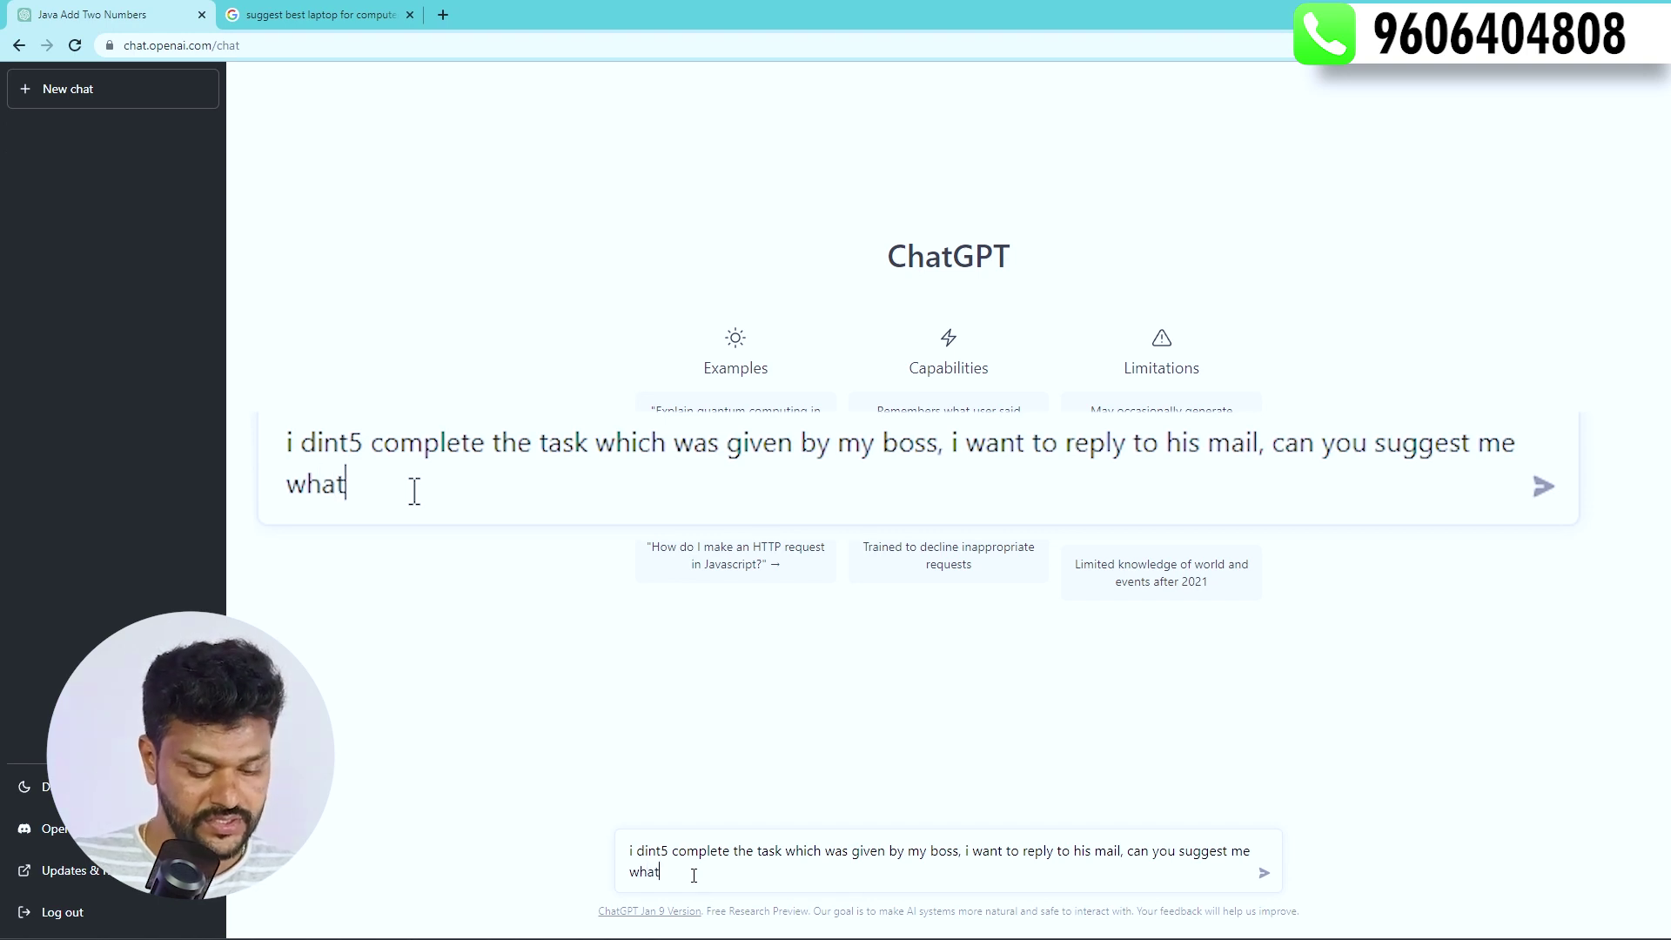
{"action": "type", "text": "i shoulkd"}
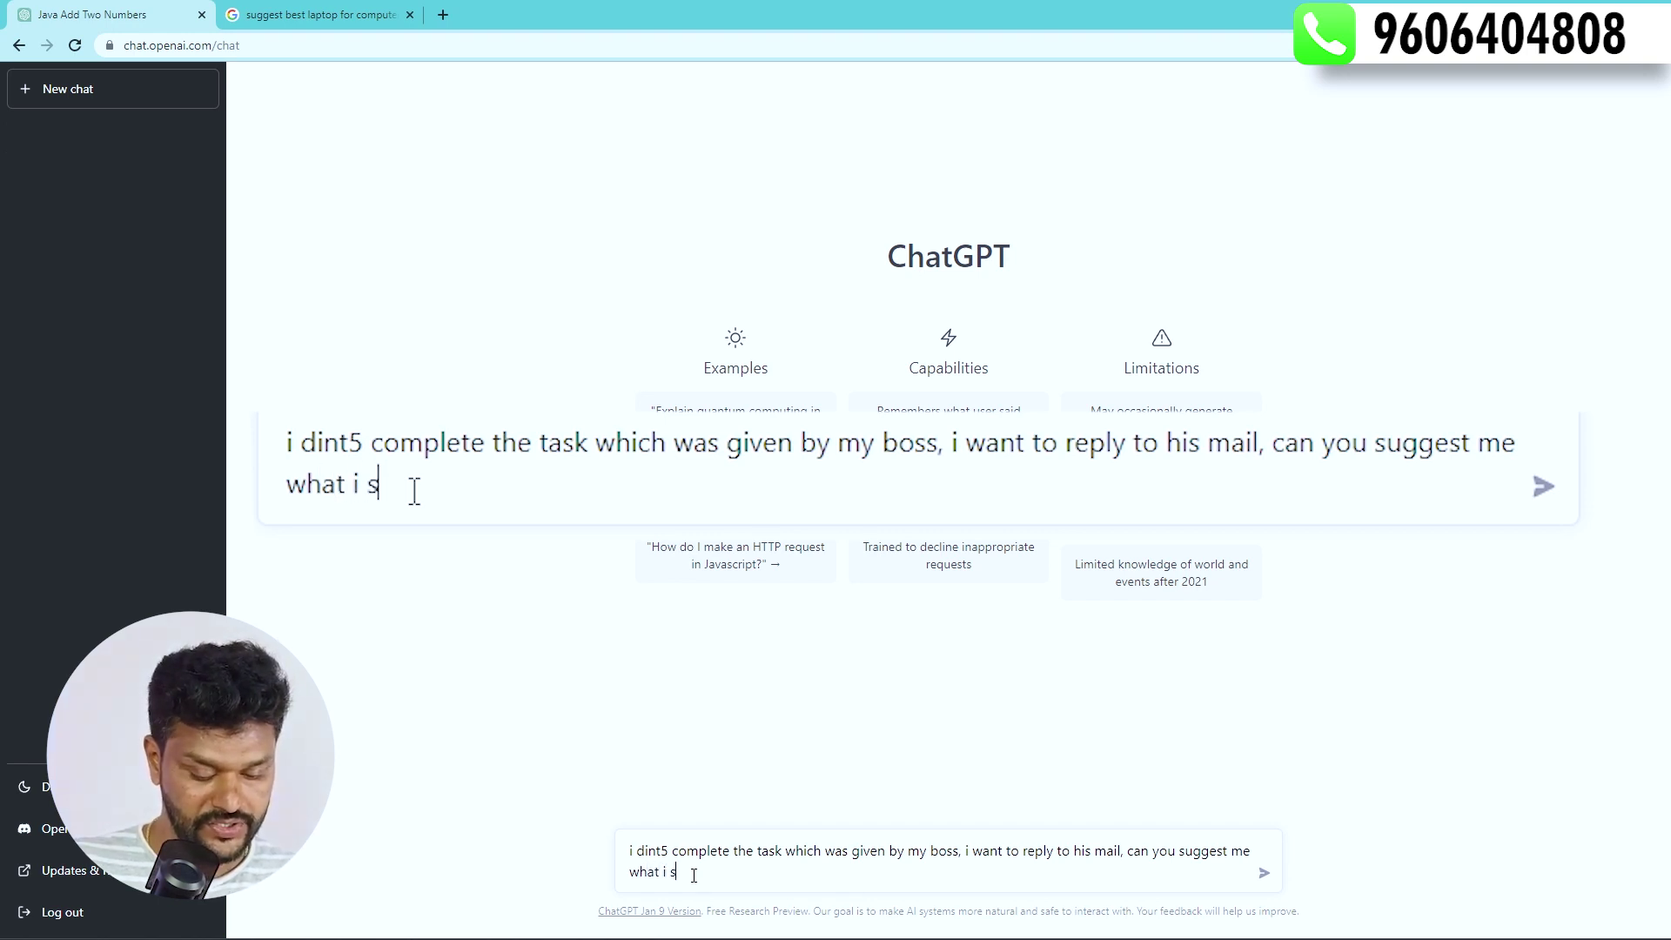
{"action": "key", "text": "BackSpace"}
{"action": "key", "text": "BackSpace"}
{"action": "key", "text": "BackSpace"}
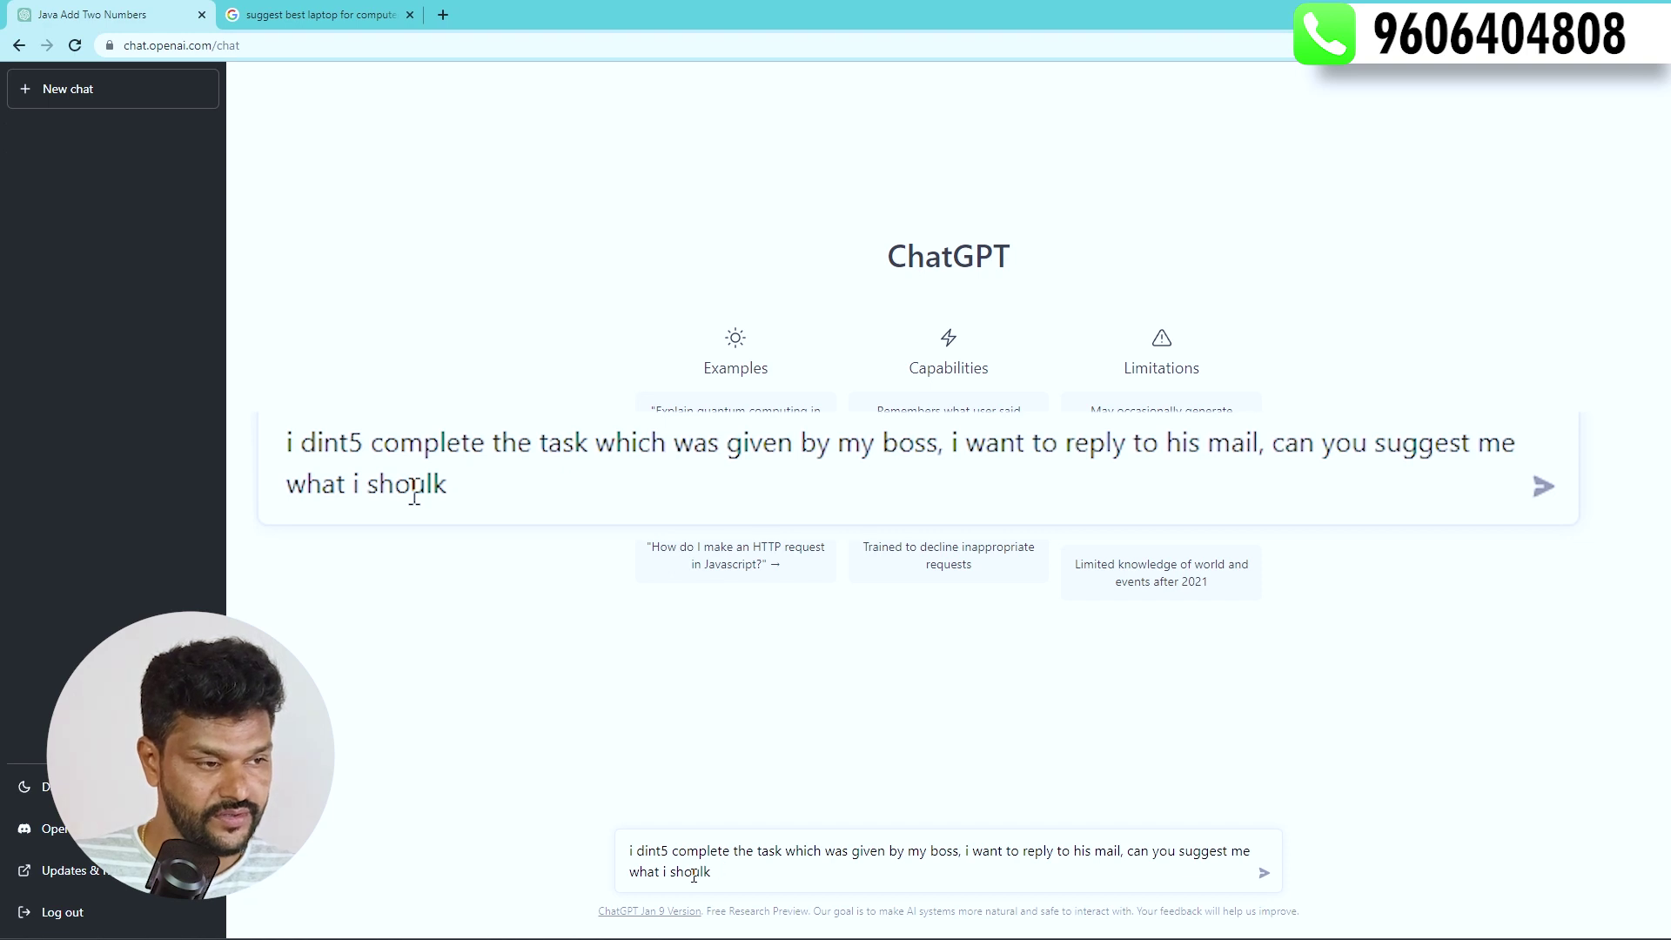
{"action": "type", "text": "d reply him"}
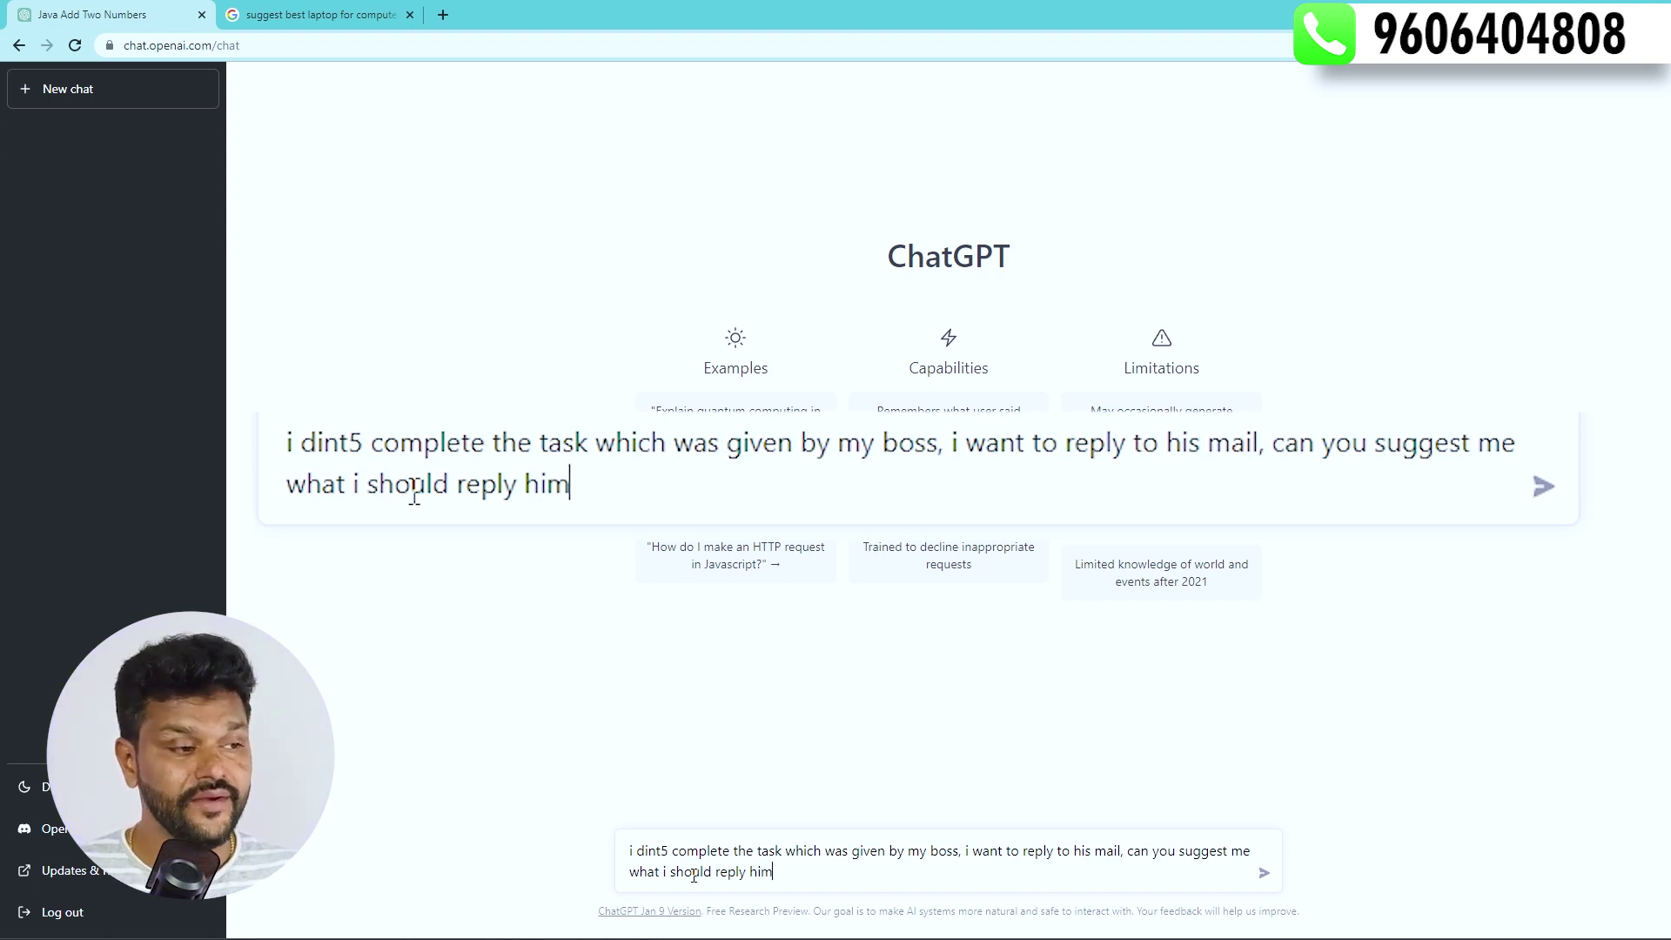
{"action": "key", "text": "Return"}
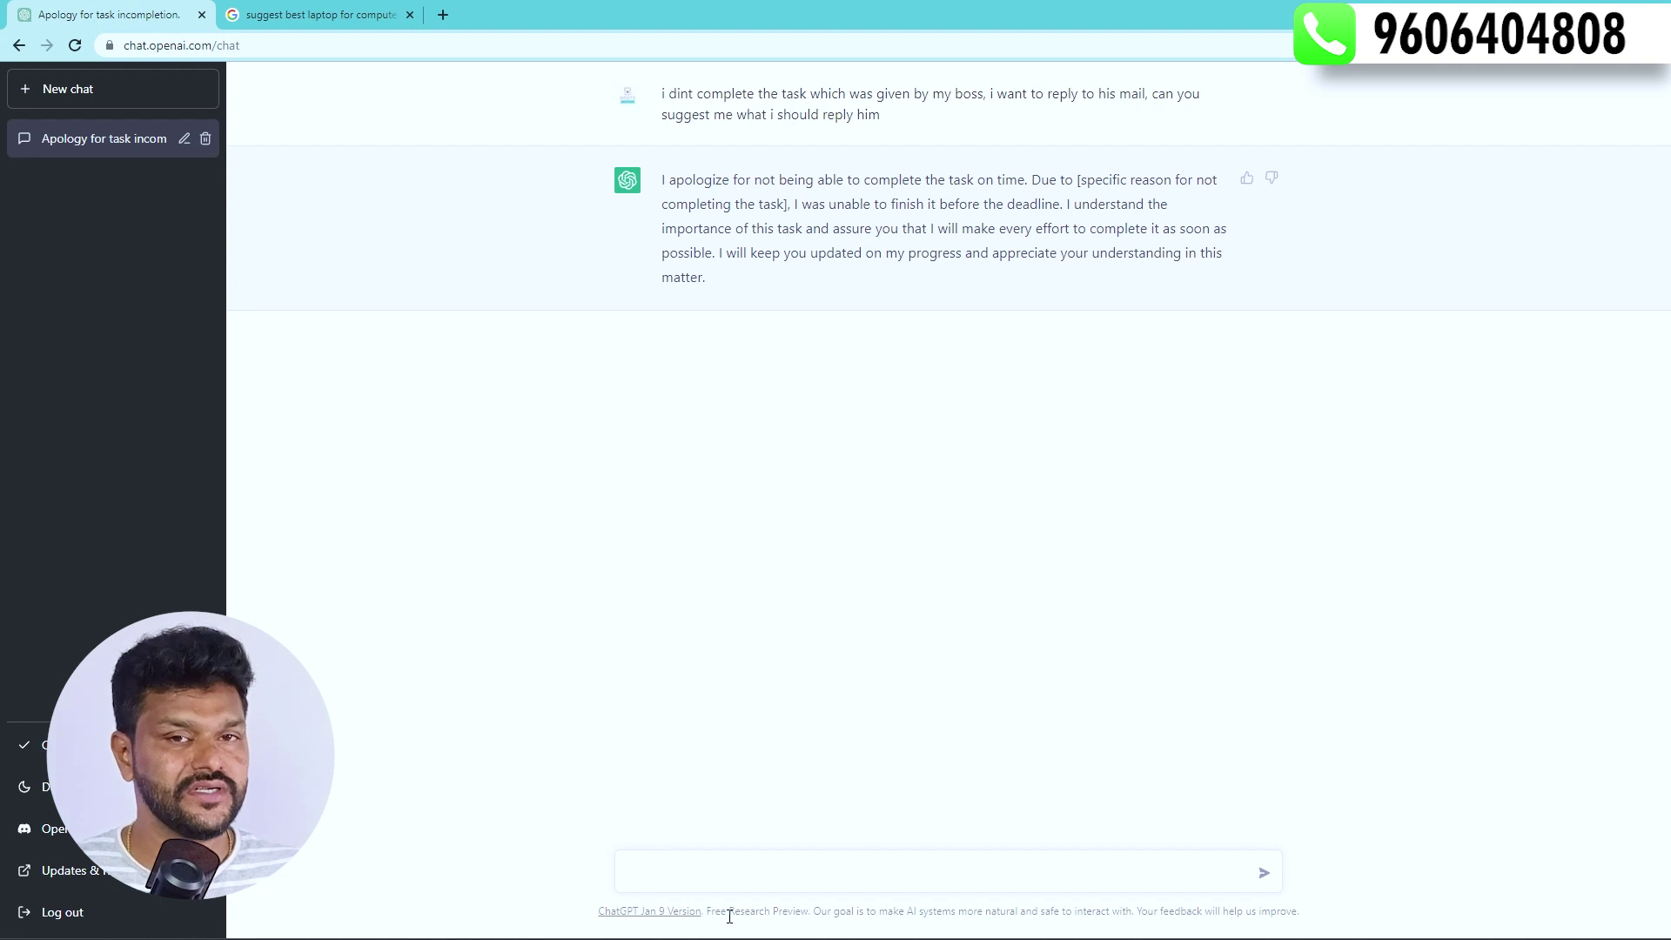
Send the follow-up "can you give it in single sentence ." in the same chat
{"action": "left_click", "coordinate": [756, 873]}
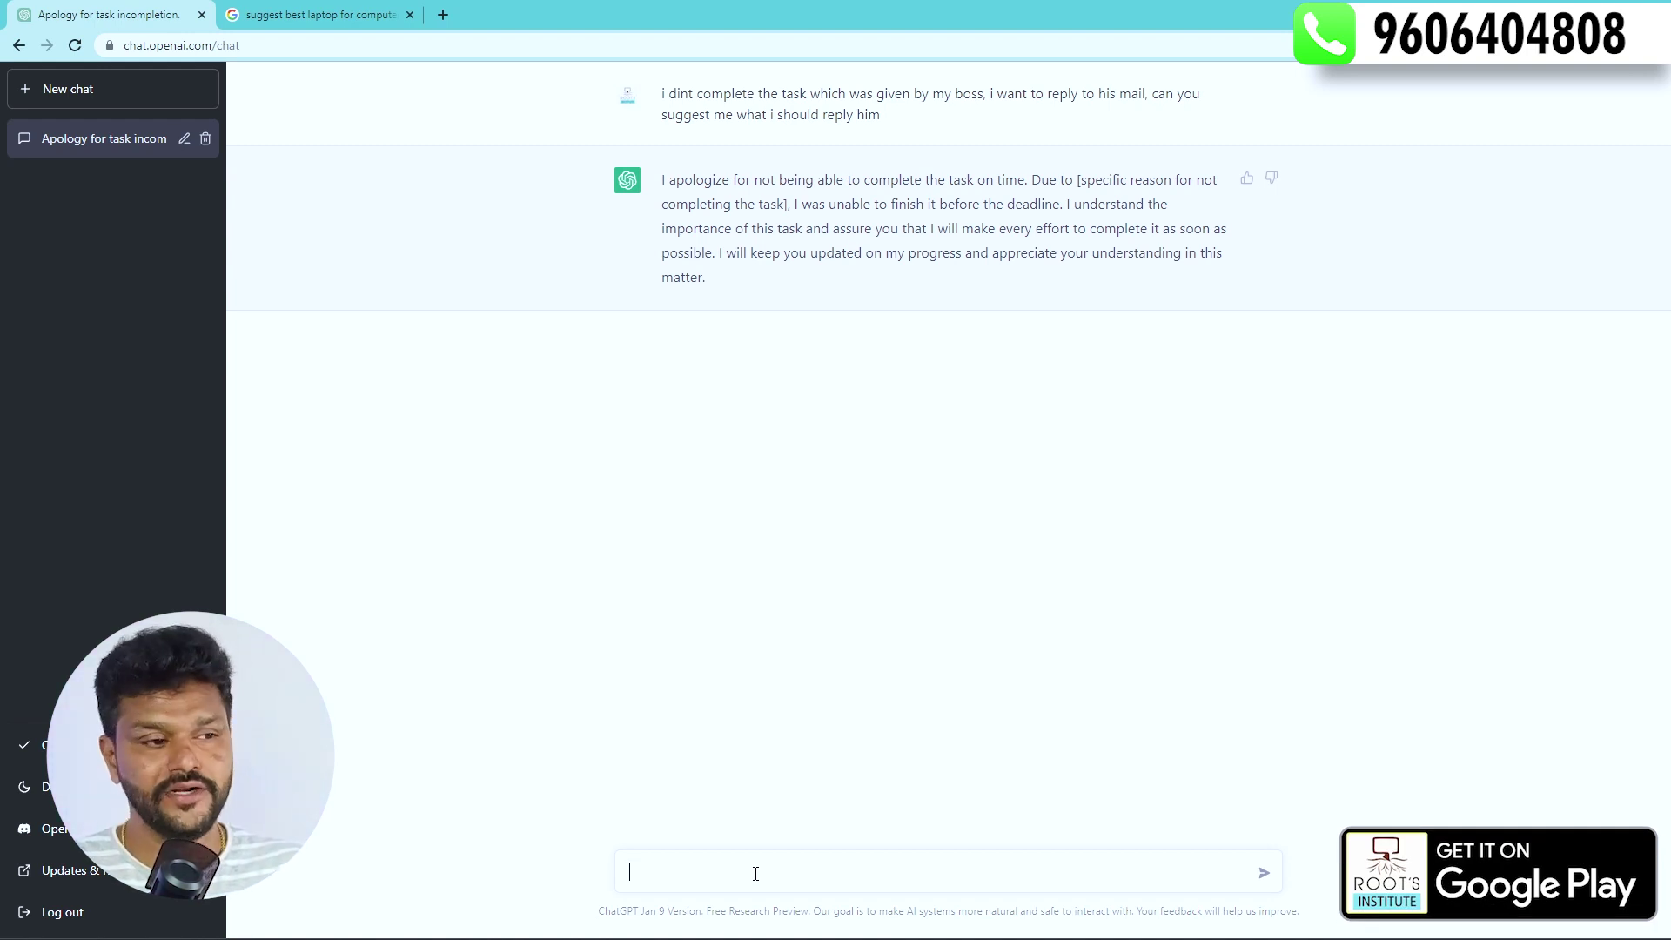
{"action": "type", "text": "can you give it in single sentence ."}
{"action": "key", "text": "Return"}
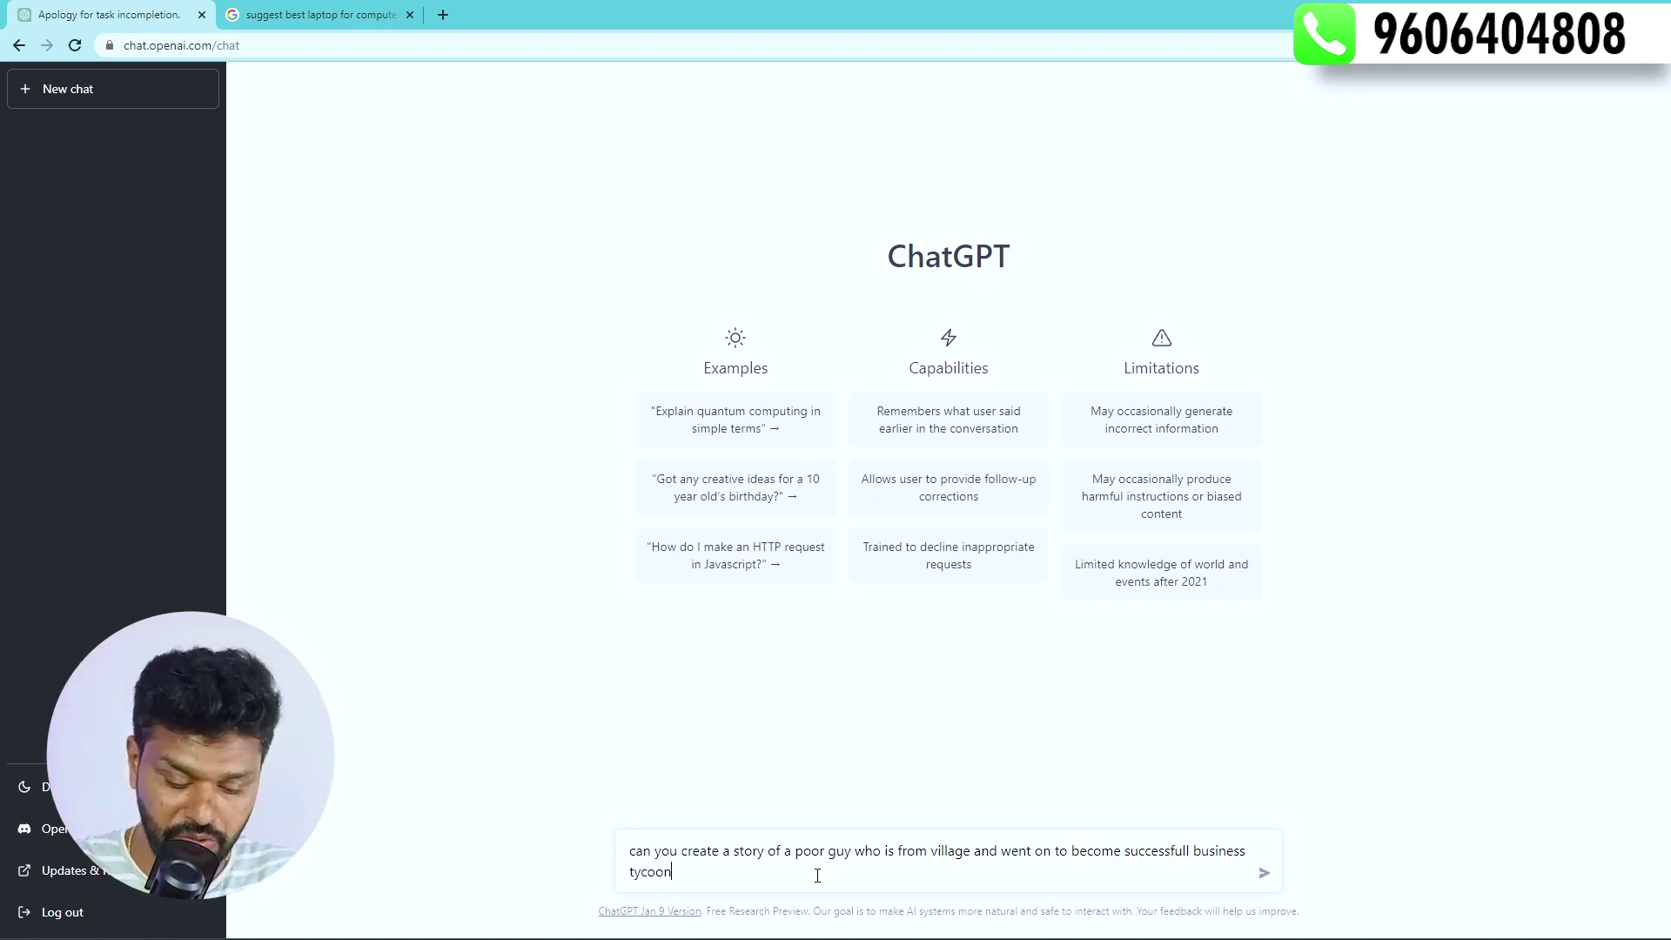
Submit the prompt "can you create a story of a poor guy who is from village and went on to become successfull business tycoon"
{"action": "key", "text": "Return"}
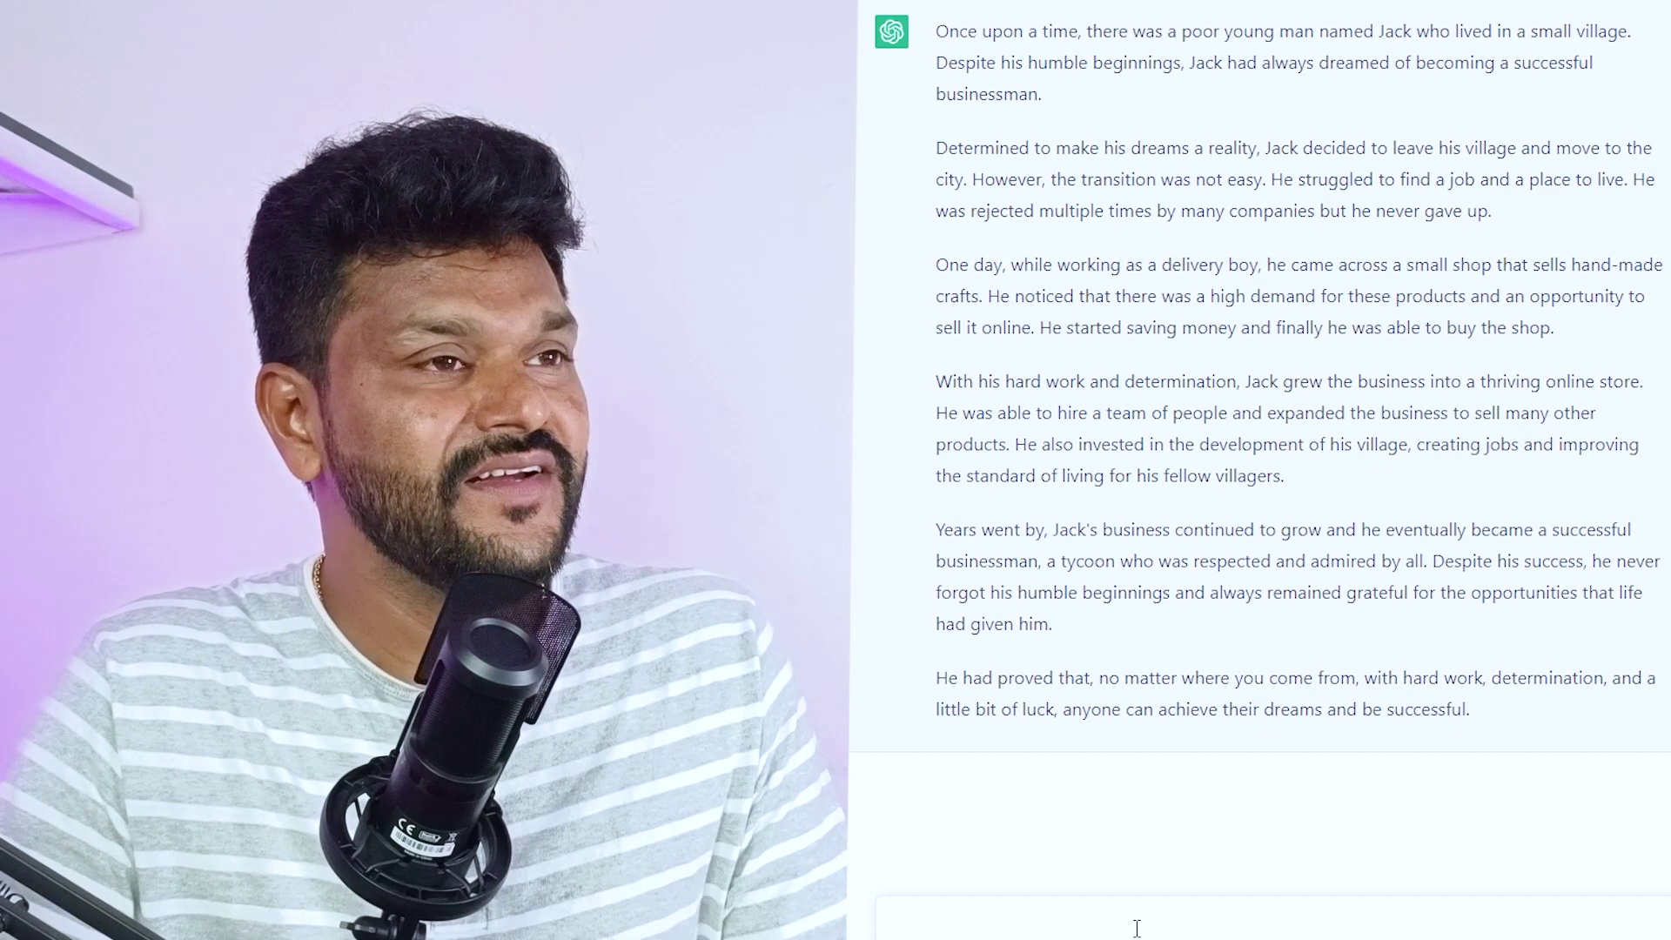
{"action": "left_click", "coordinate": [1136, 928]}
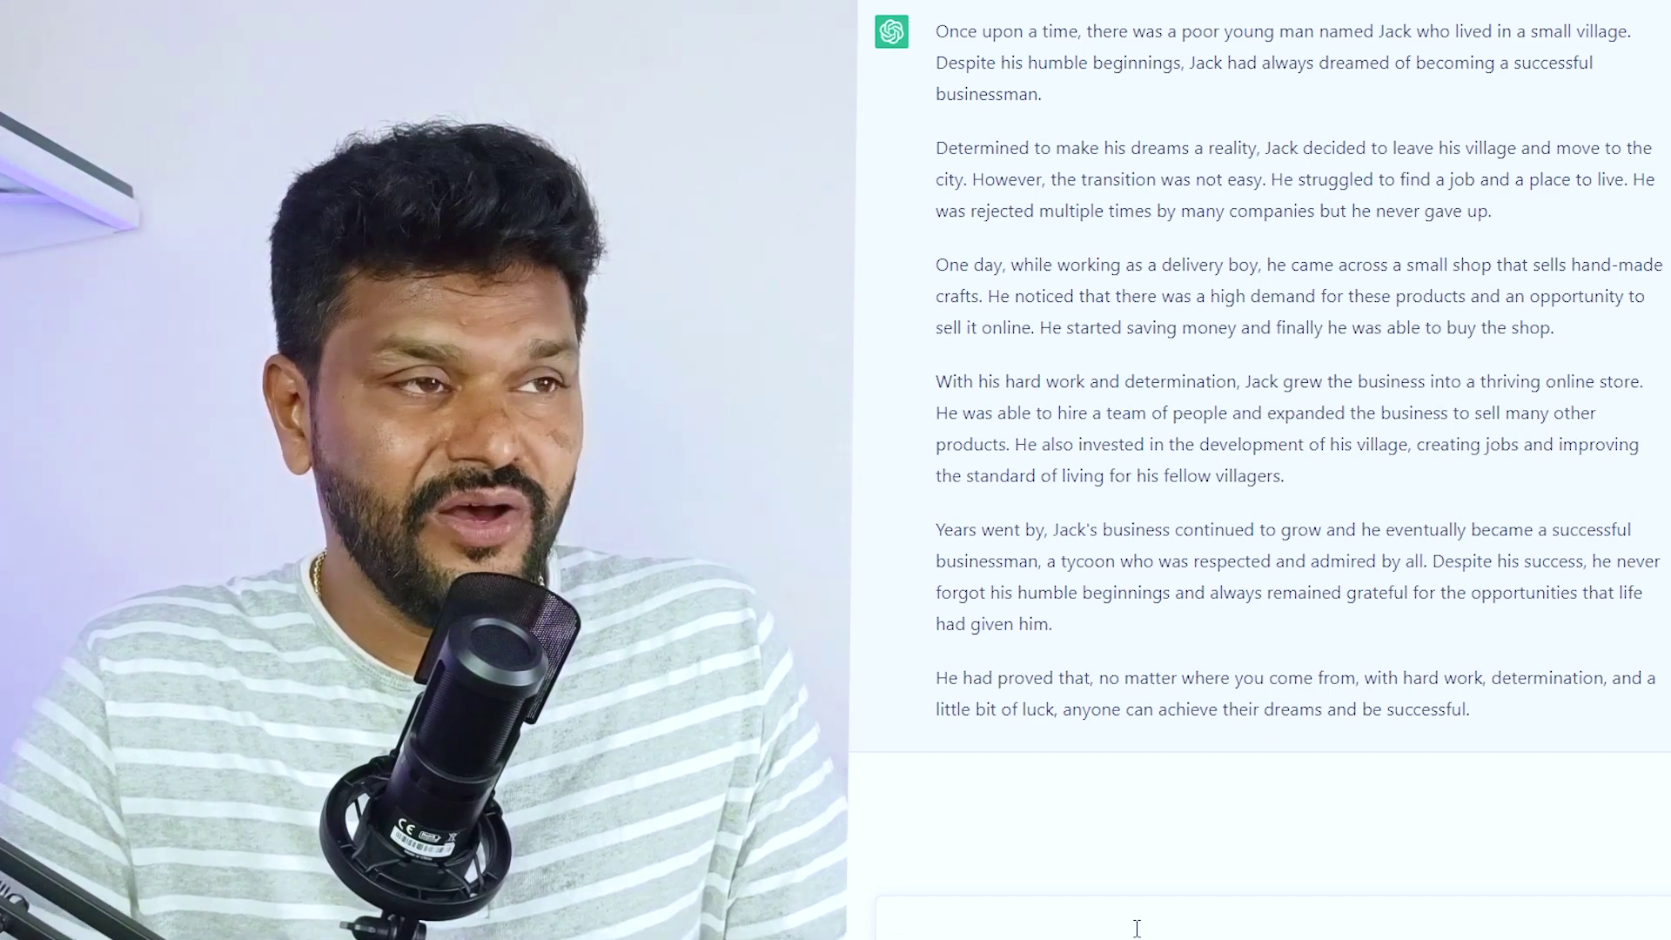